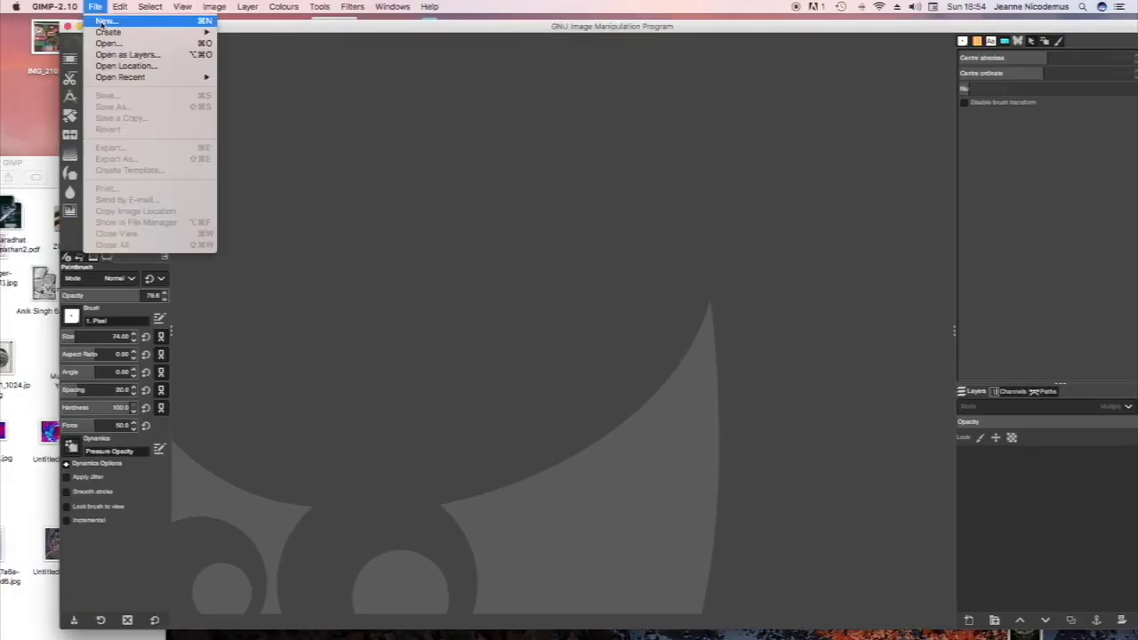
# Create a new blank image from the A4 (300 ppi) template.
pyautogui.click(103, 21)
pyautogui.click(671, 51)
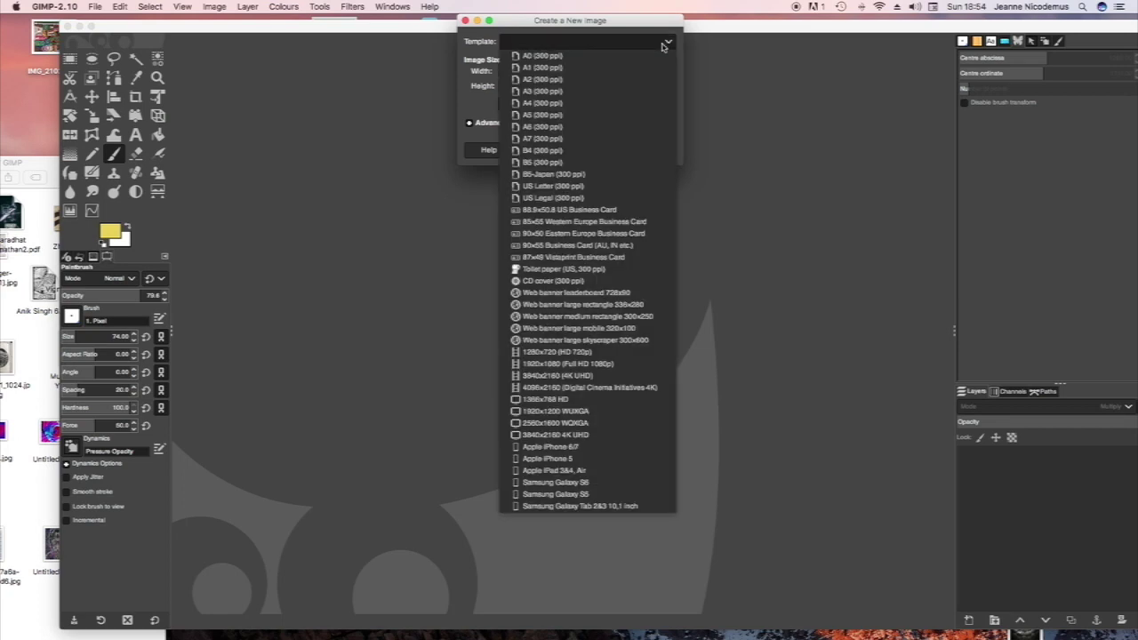
pyautogui.click(618, 108)
pyautogui.click(648, 150)
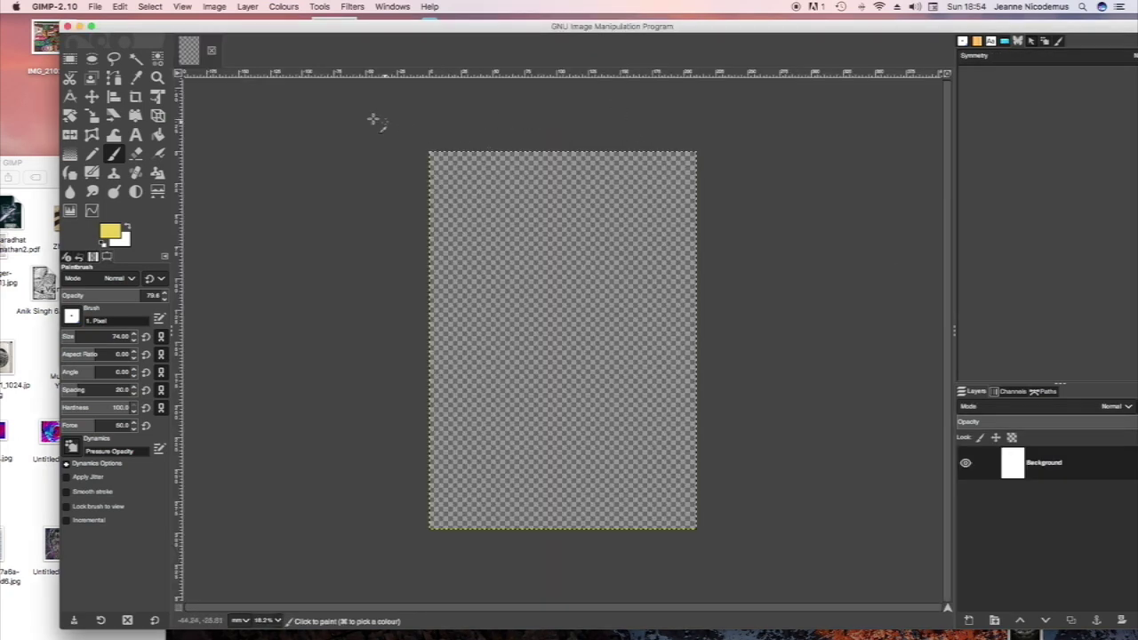
# Drop the portrait screenshot from the desktop onto the A4 page as a layer.
pyautogui.moveTo(311, 33); pyautogui.dragTo(301, 130)
pyautogui.click(68, 178)
pyautogui.moveTo(574, 57); pyautogui.dragTo(519, 286)
pyautogui.click(279, 176)
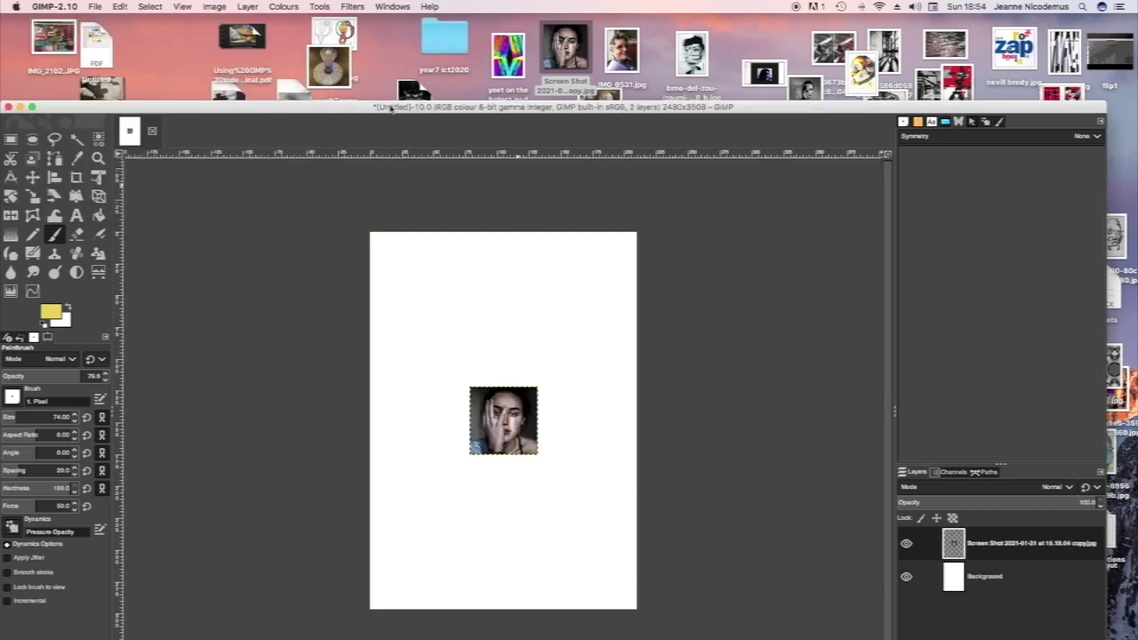
pyautogui.moveTo(417, 107); pyautogui.dragTo(416, 32)
# Scale the portrait layer up to nearly the full page width.
pyautogui.hotkey('shift', 's')
pyautogui.click(399, 307)
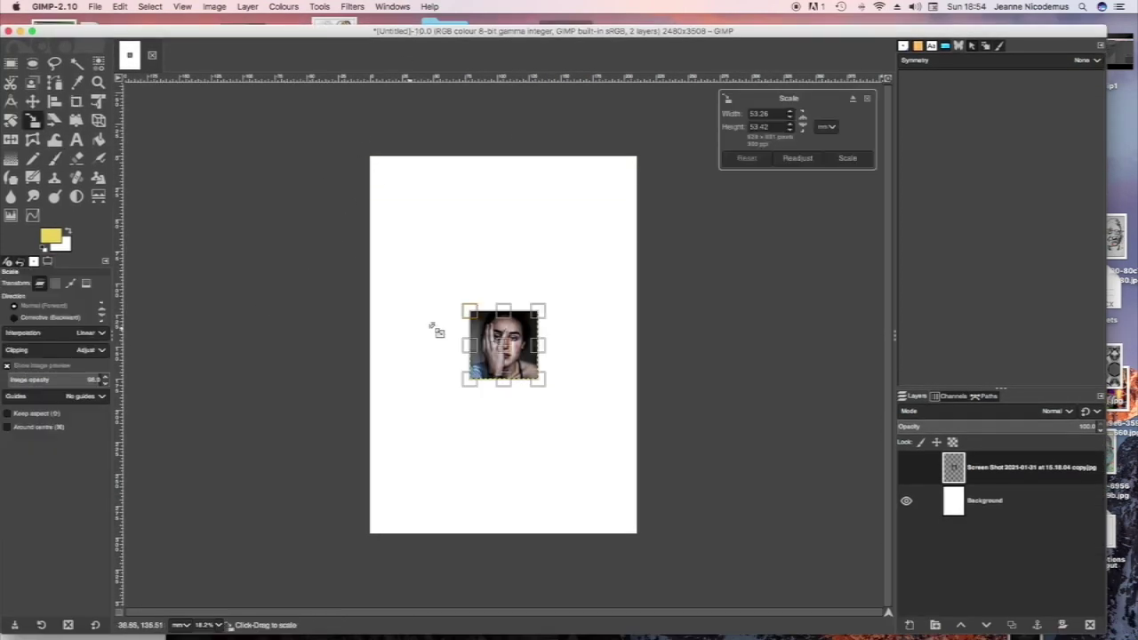
pyautogui.moveTo(470, 312); pyautogui.dragTo(372, 191)
pyautogui.moveTo(539, 380); pyautogui.dragTo(634, 464)
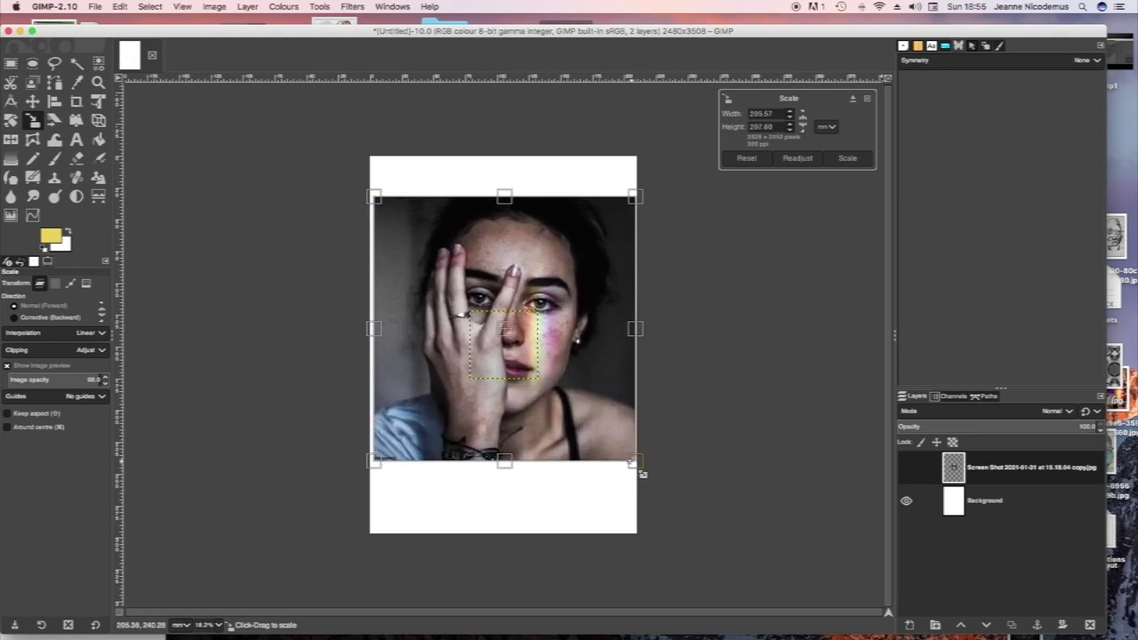
pyautogui.click(847, 158)
# Apply Hue-Chroma to the portrait with Chroma 53.80, Hue 0 and Lightness 7.80.
pyautogui.click(291, 8)
pyautogui.click(302, 44)
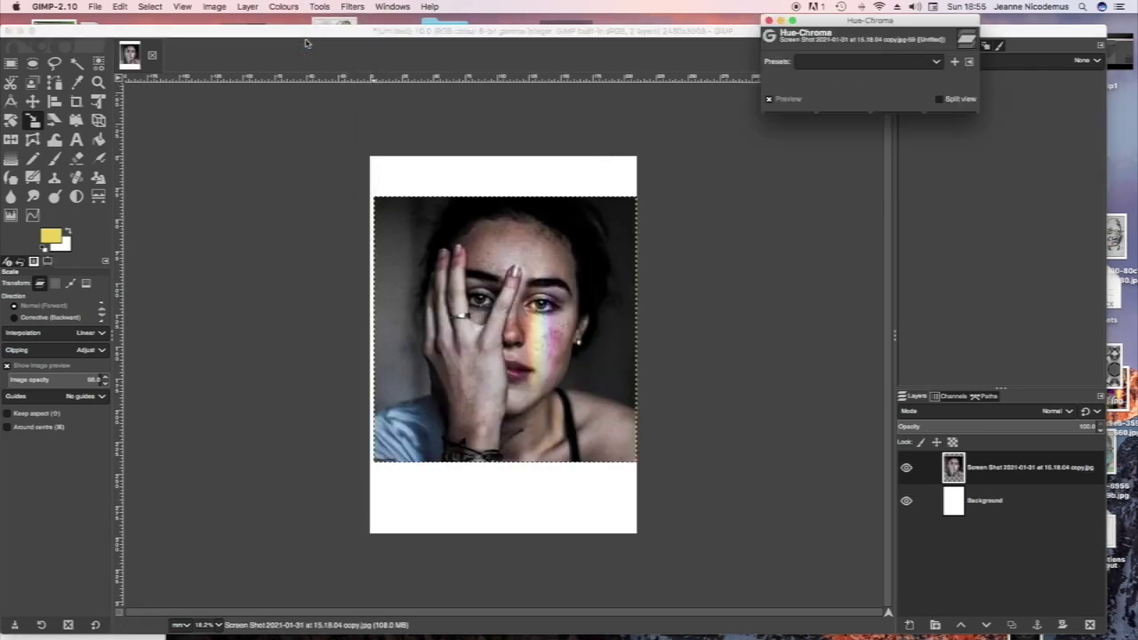
pyautogui.moveTo(859, 98); pyautogui.dragTo(790, 99)
pyautogui.click(938, 99)
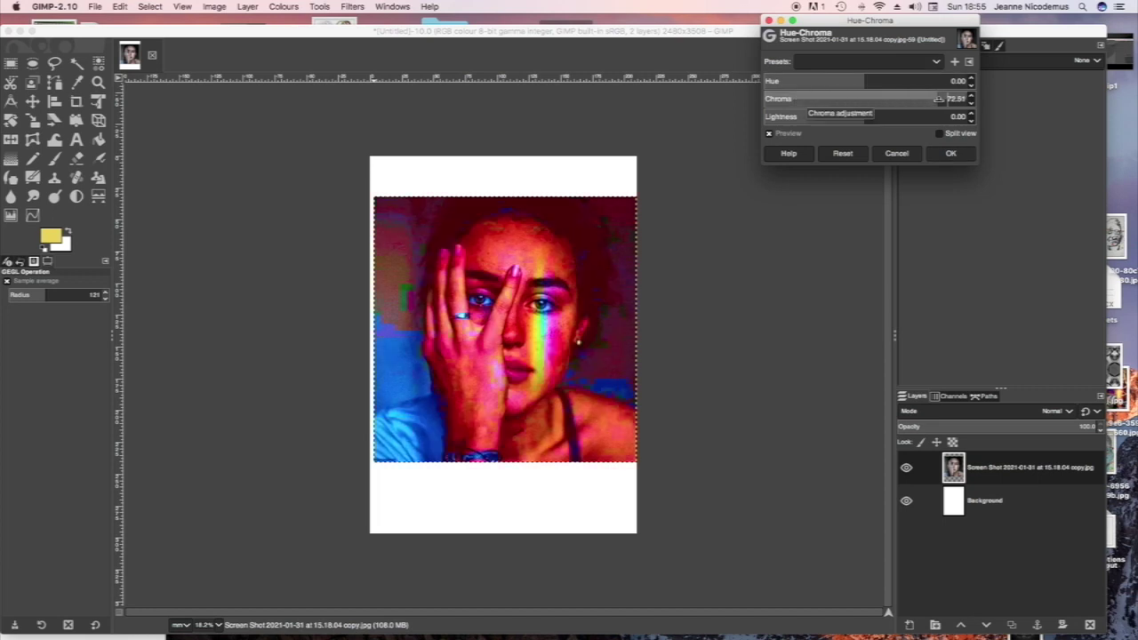
pyautogui.moveTo(938, 99); pyautogui.dragTo(916, 98)
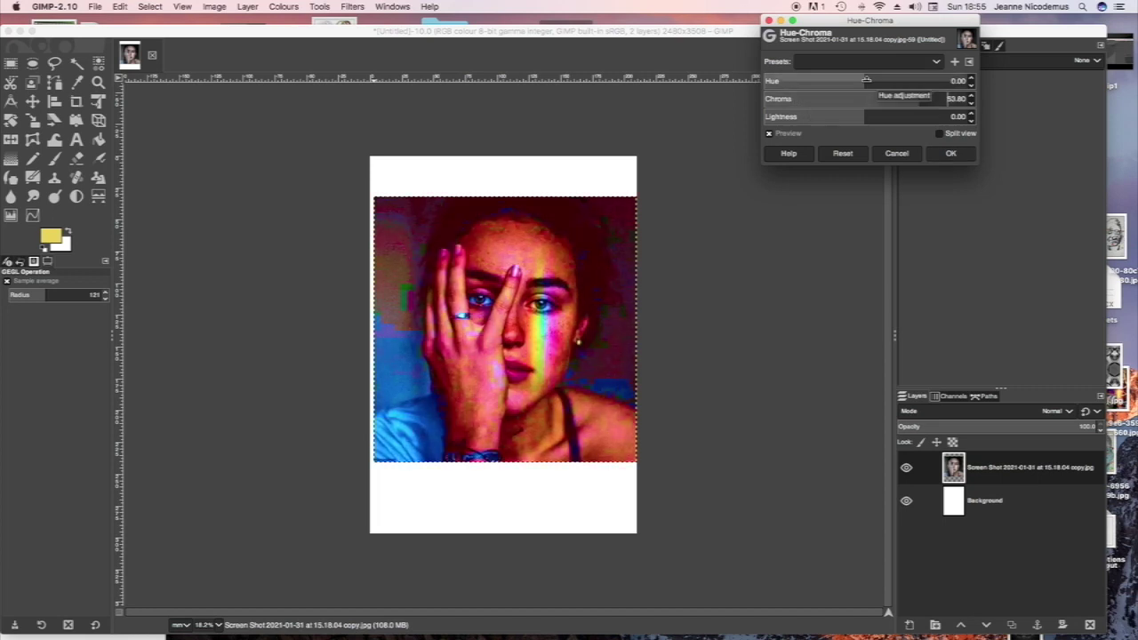
pyautogui.click(791, 80)
pyautogui.moveTo(791, 80); pyautogui.dragTo(865, 82)
pyautogui.click(931, 116)
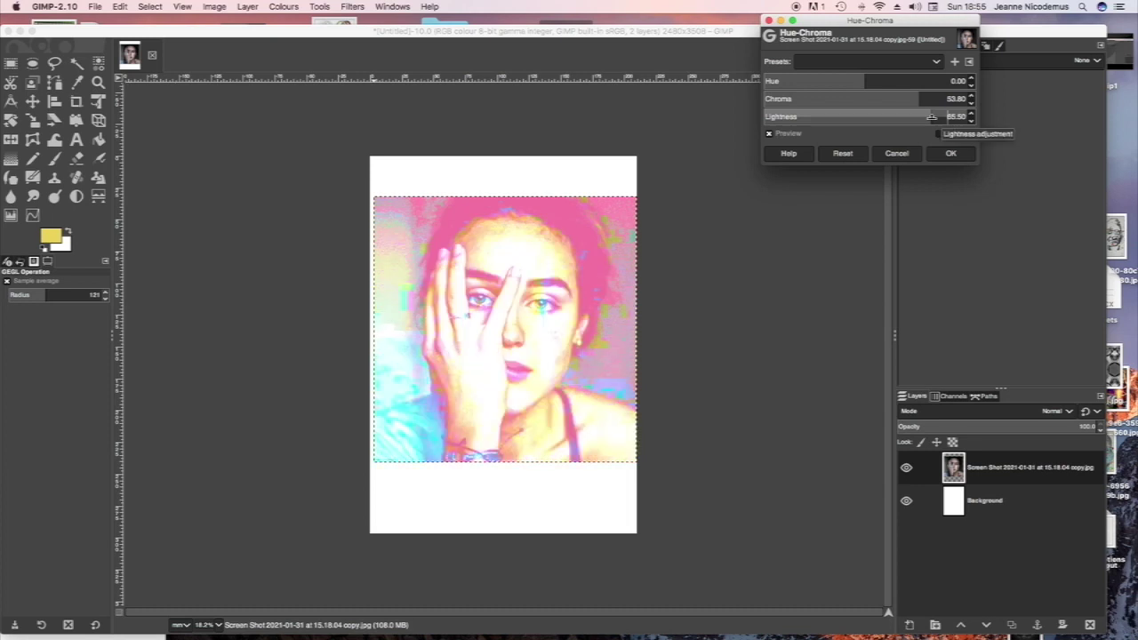
pyautogui.moveTo(931, 116); pyautogui.dragTo(875, 117)
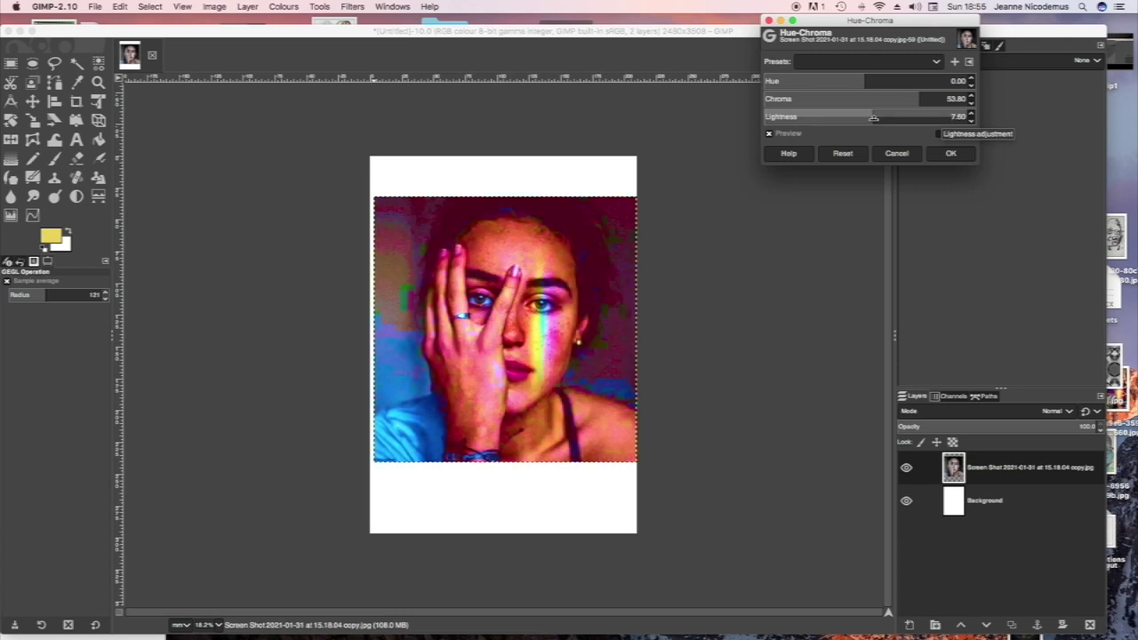
pyautogui.click(950, 154)
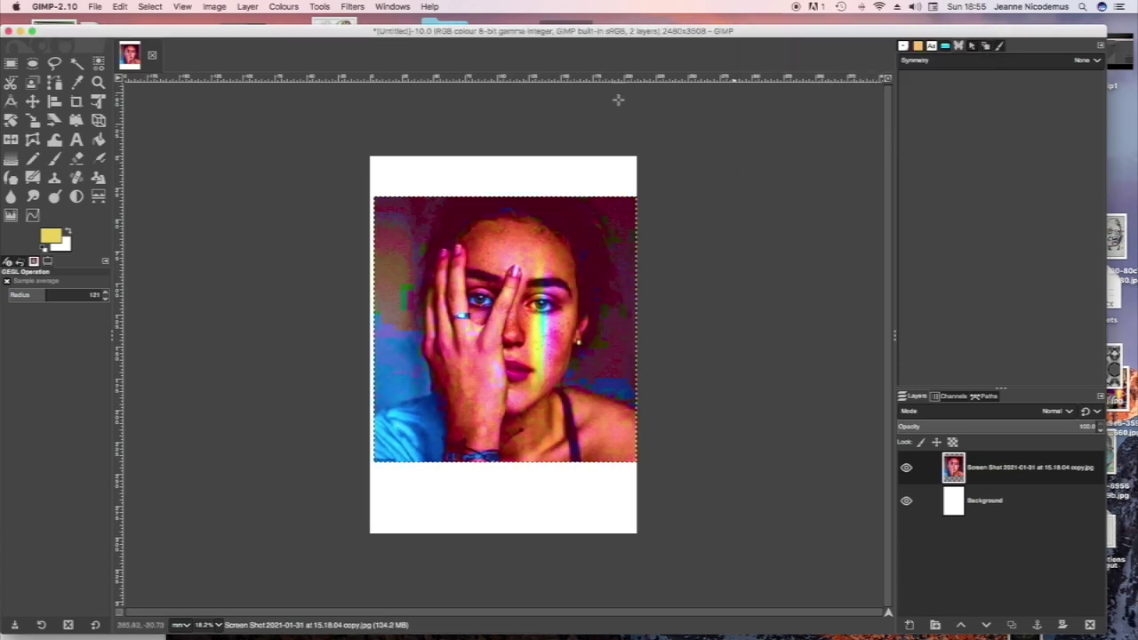
# Preview the Edge-Detect Image Gradient filter on the portrait, then cancel it.
pyautogui.click(356, 10)
pyautogui.moveTo(366, 85)
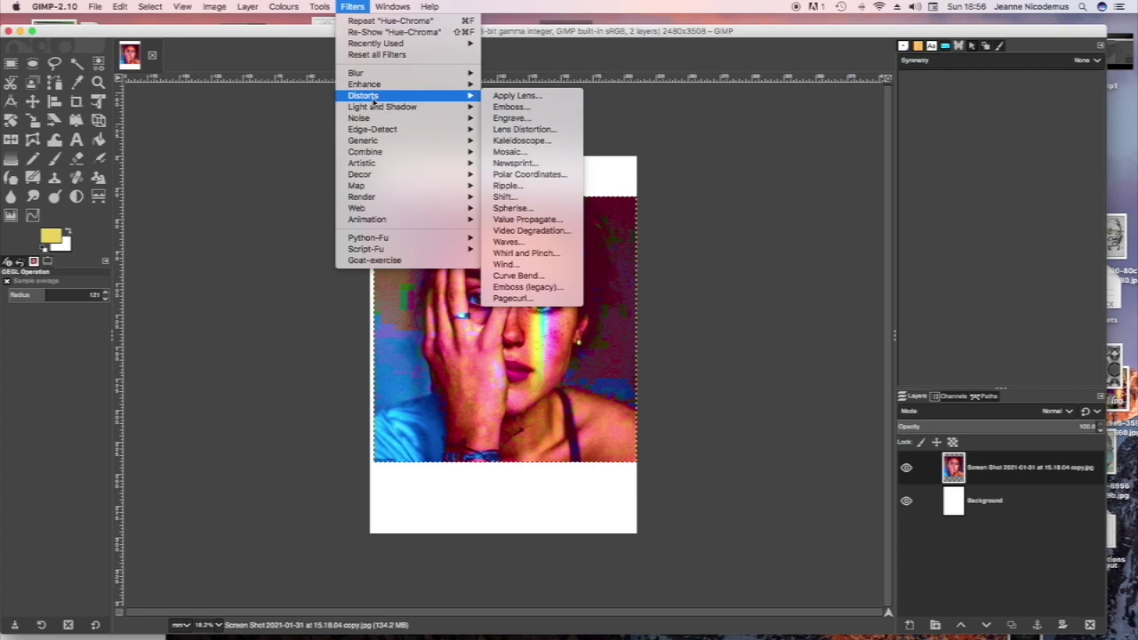
pyautogui.moveTo(377, 132)
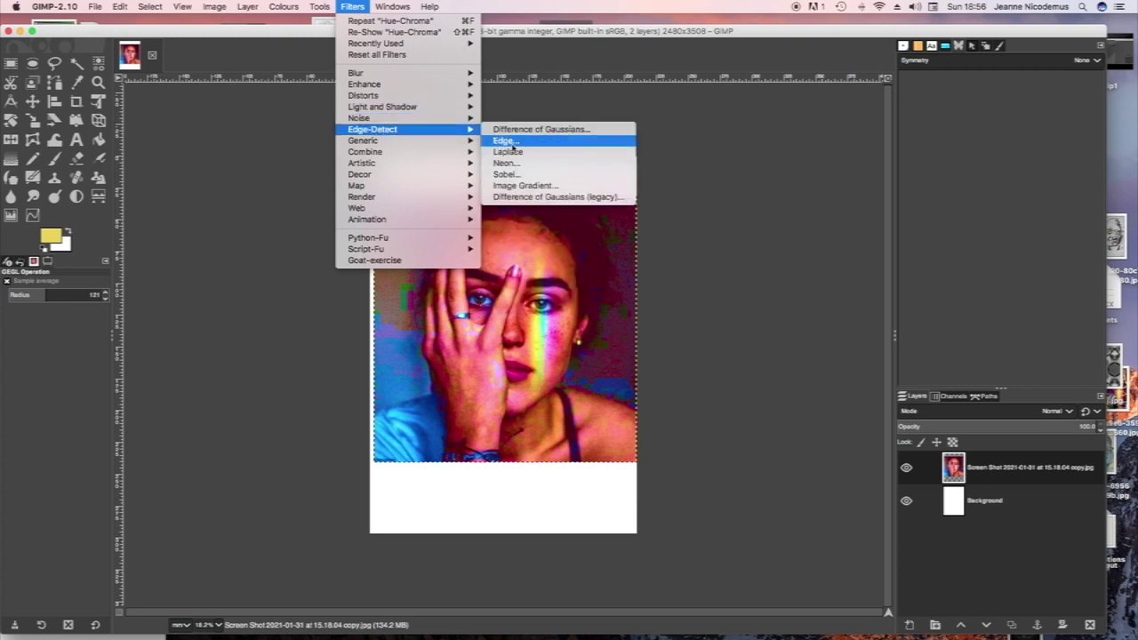
pyautogui.click(523, 185)
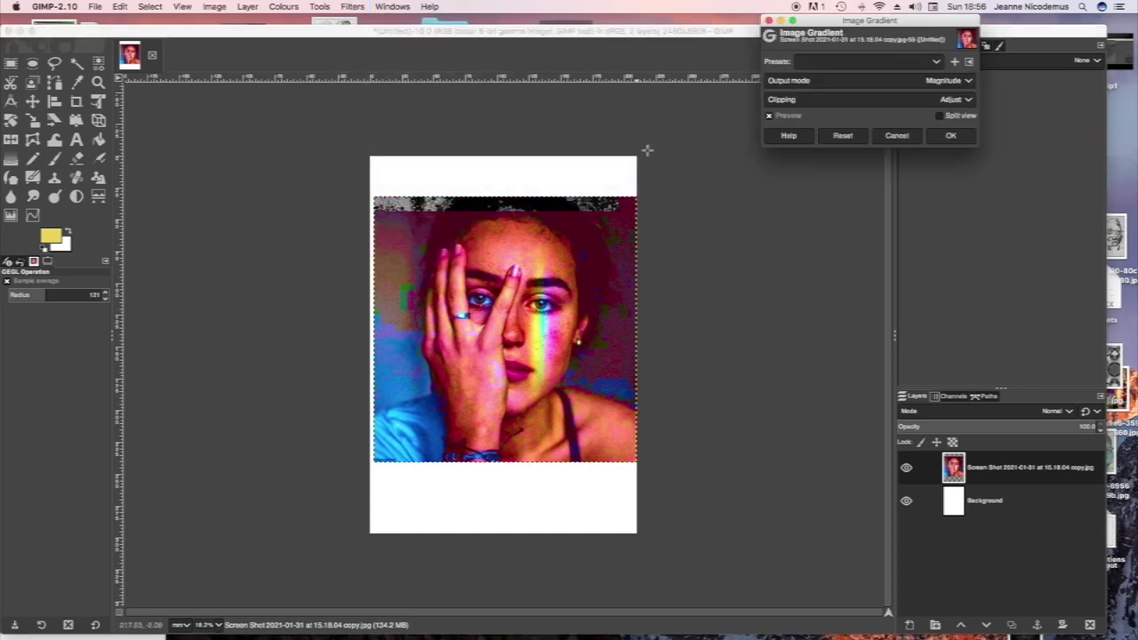
pyautogui.click(896, 135)
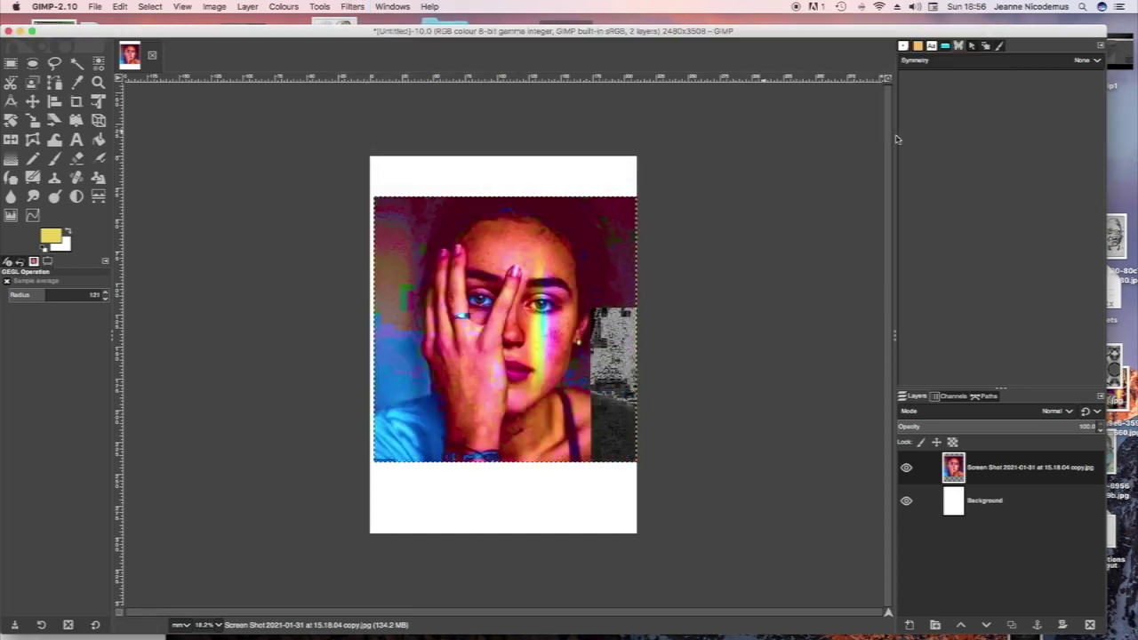
# Open the Artistic > Cartoon (legacy) filter dialog.
pyautogui.click(345, 8)
pyautogui.moveTo(400, 163)
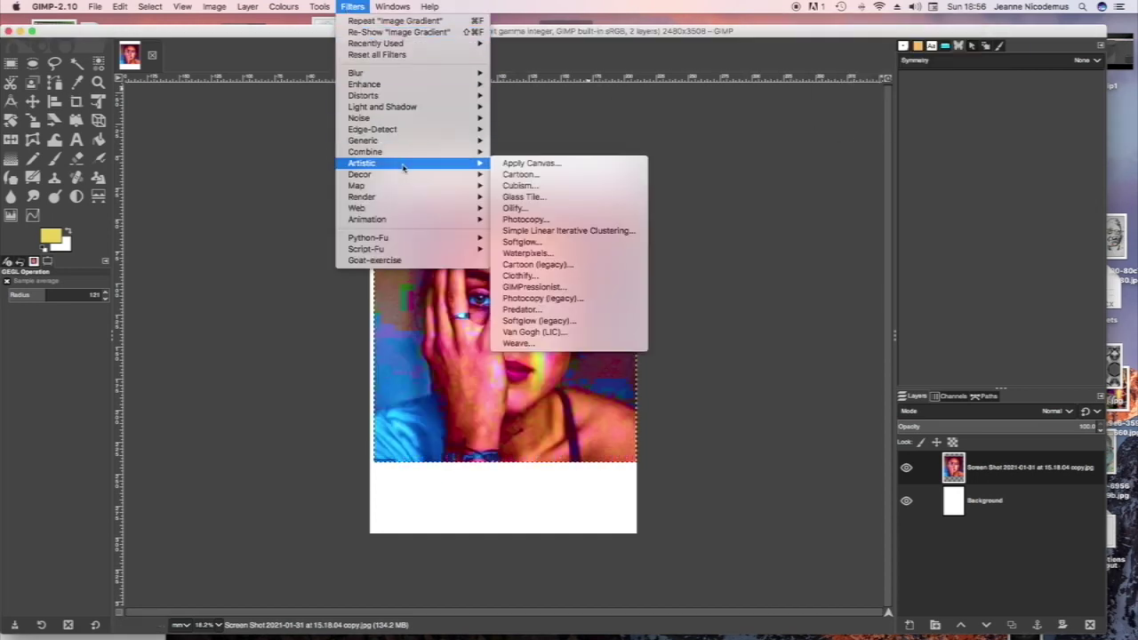
pyautogui.click(527, 264)
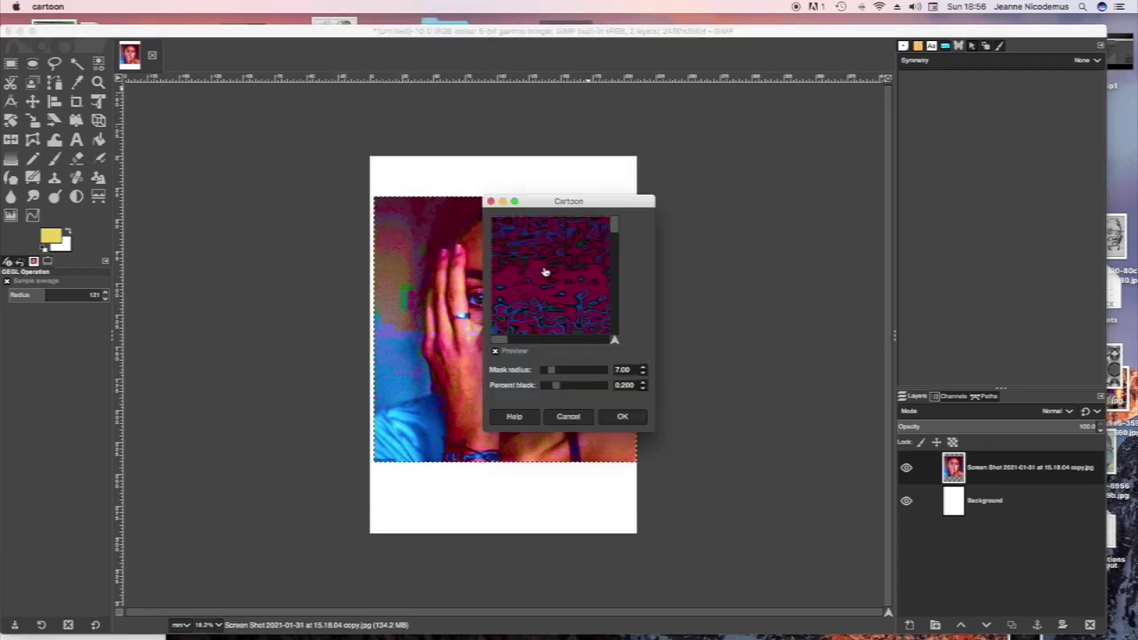
# Apply Cartoon (legacy) with mask radius 14.64 and percent black 0.485.
pyautogui.moveTo(613, 203); pyautogui.dragTo(772, 177)
pyautogui.moveTo(666, 316); pyautogui.dragTo(716, 325)
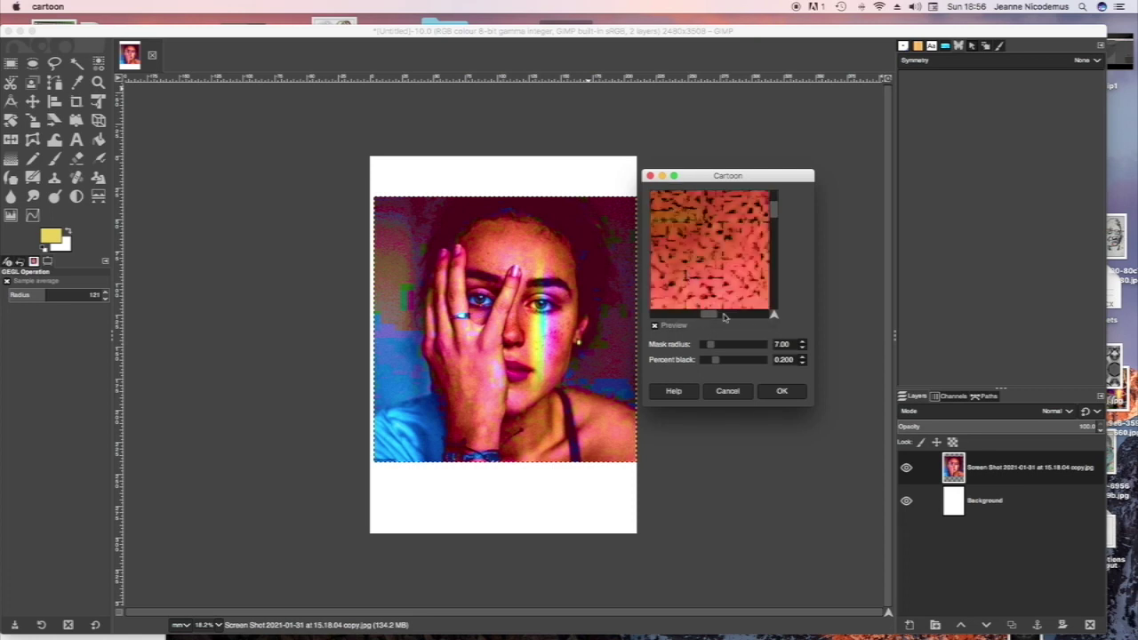
pyautogui.click(719, 348)
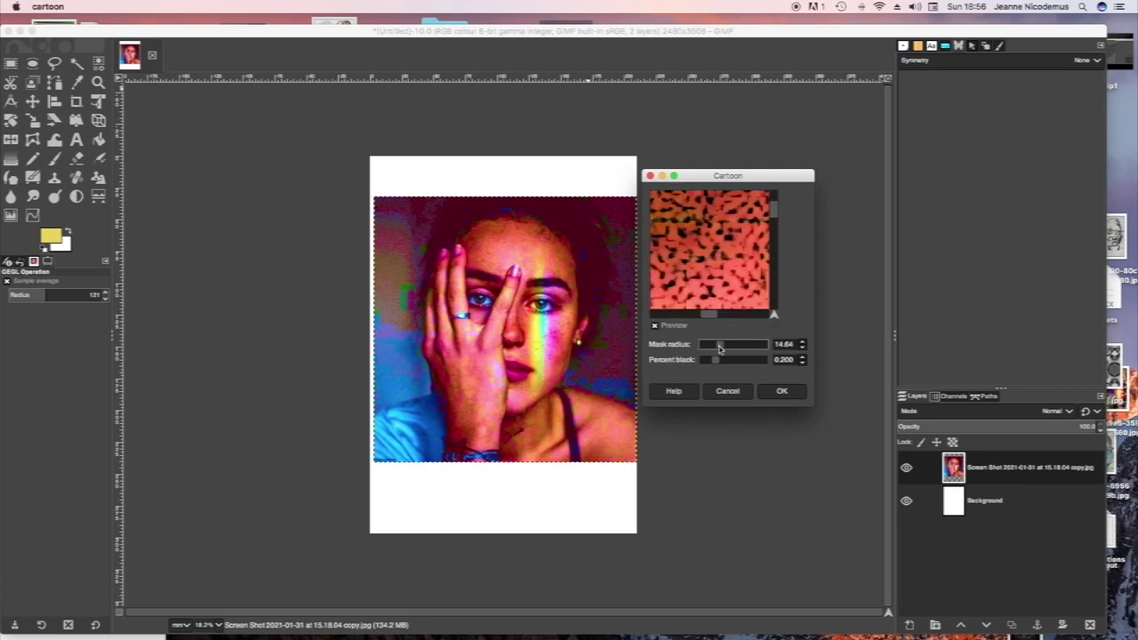
pyautogui.click(731, 360)
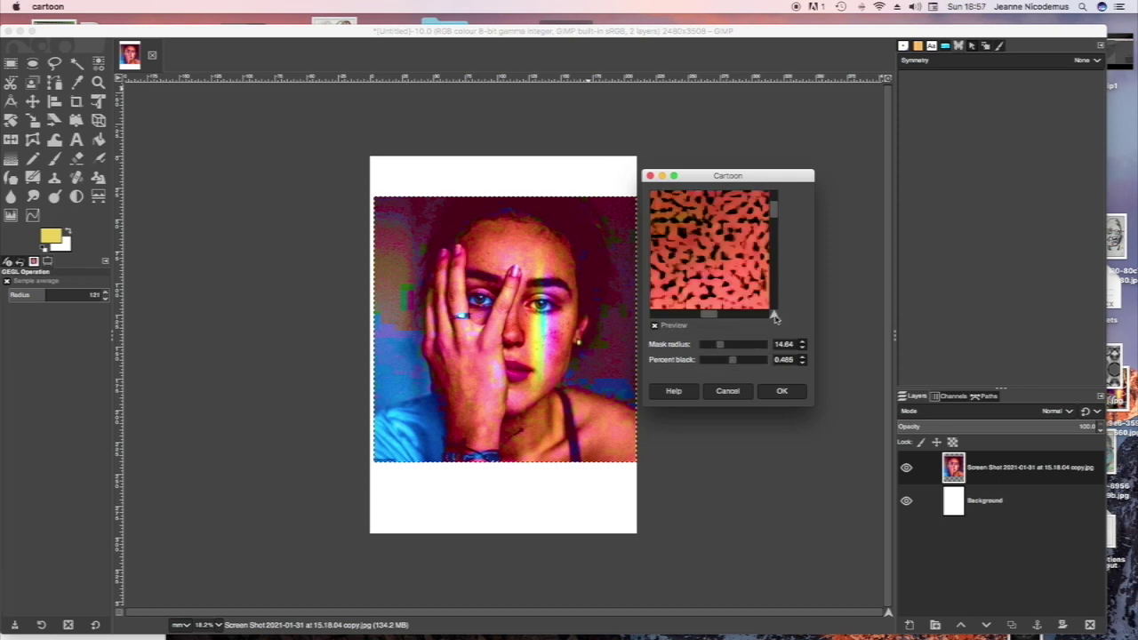
pyautogui.moveTo(774, 316); pyautogui.dragTo(775, 326)
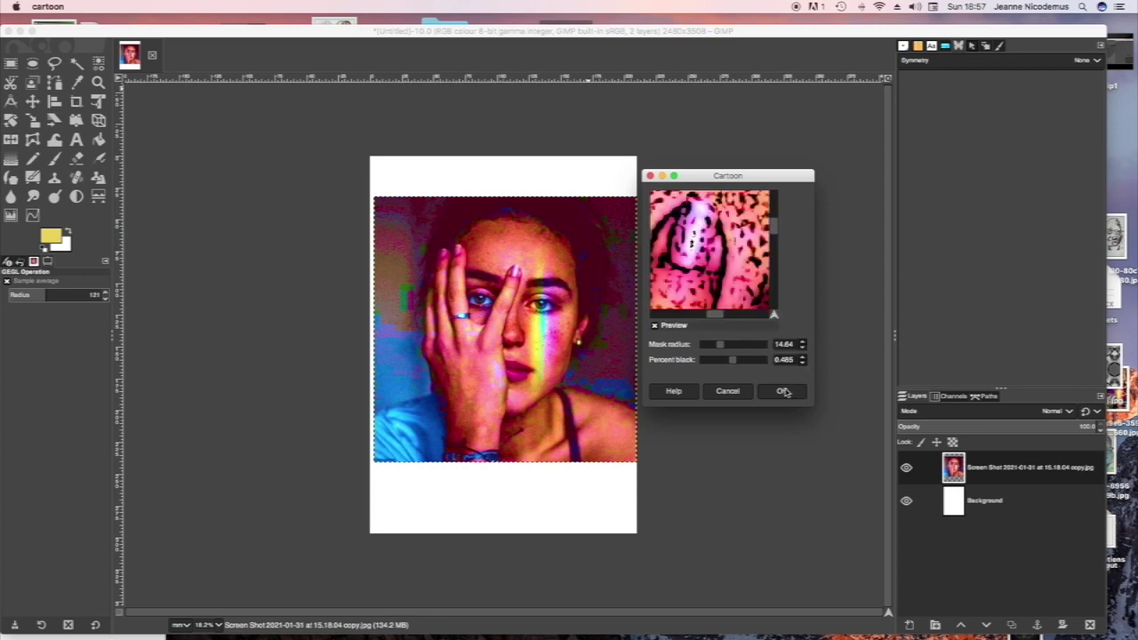
pyautogui.click(783, 392)
# Posterise the portrait to 3 levels, then duplicate that layer.
pyautogui.click(351, 7)
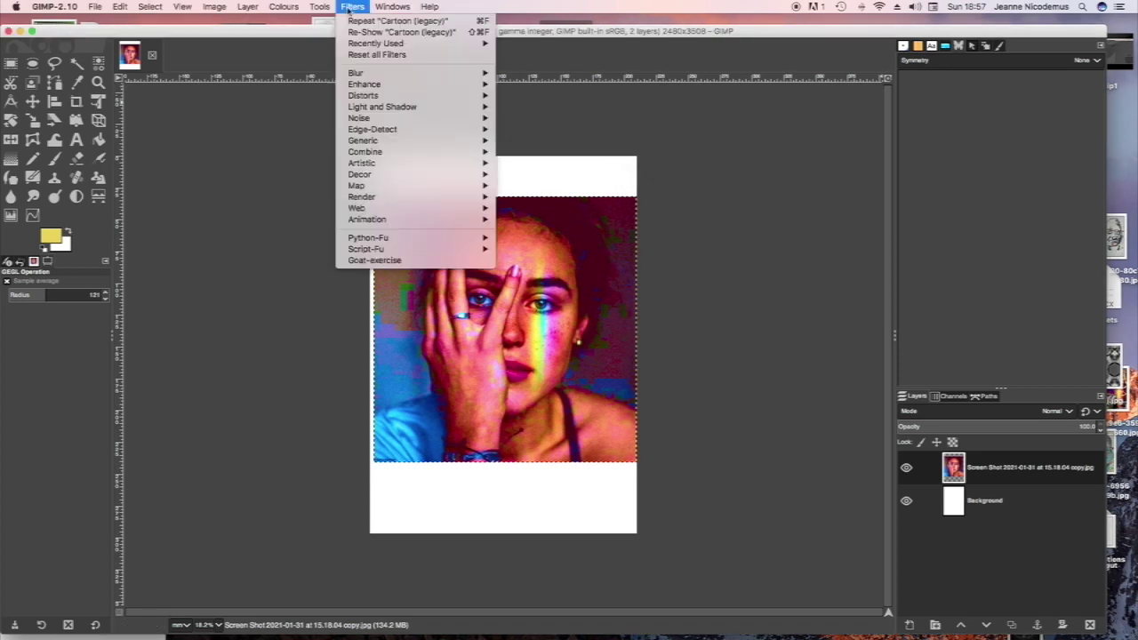
pyautogui.moveTo(283, 7)
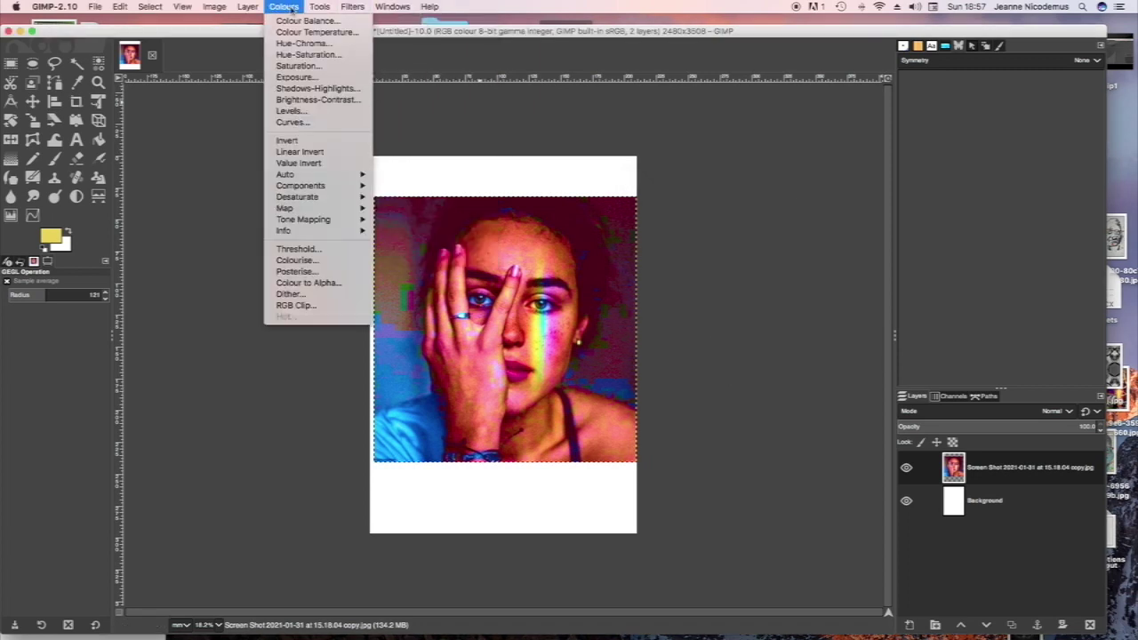
pyautogui.click(296, 271)
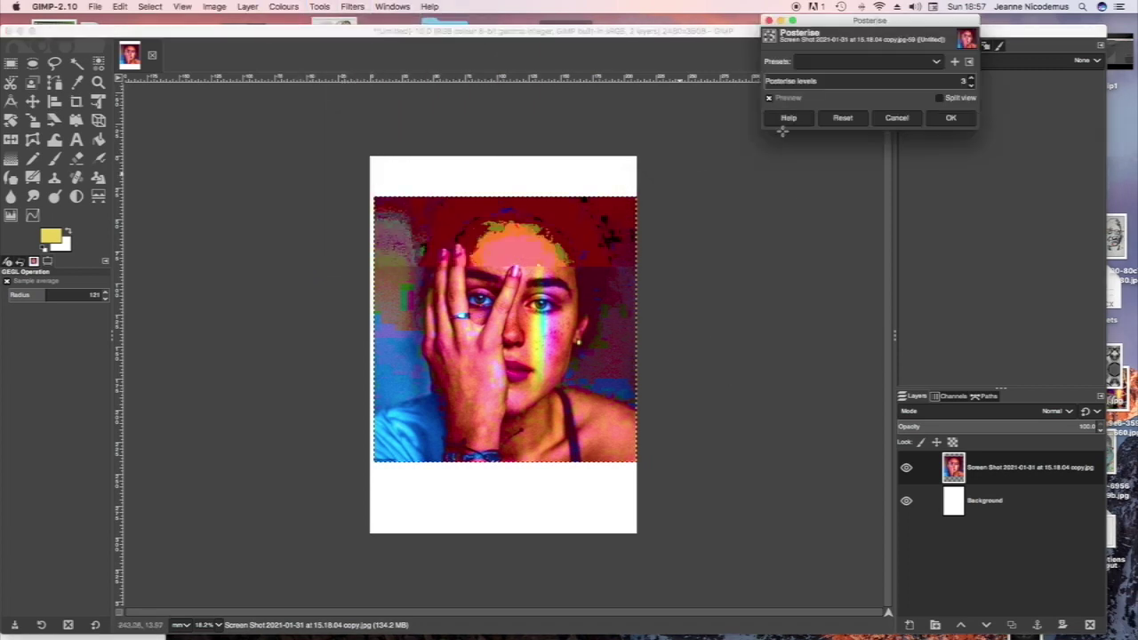
pyautogui.click(971, 85)
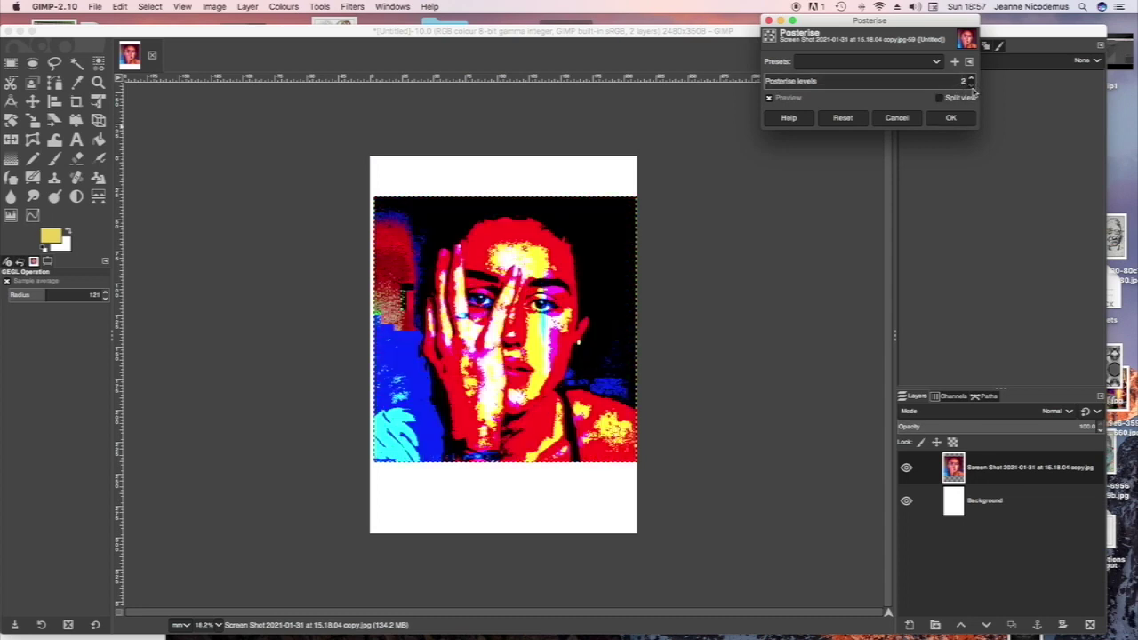
pyautogui.click(972, 79)
pyautogui.click(972, 79)
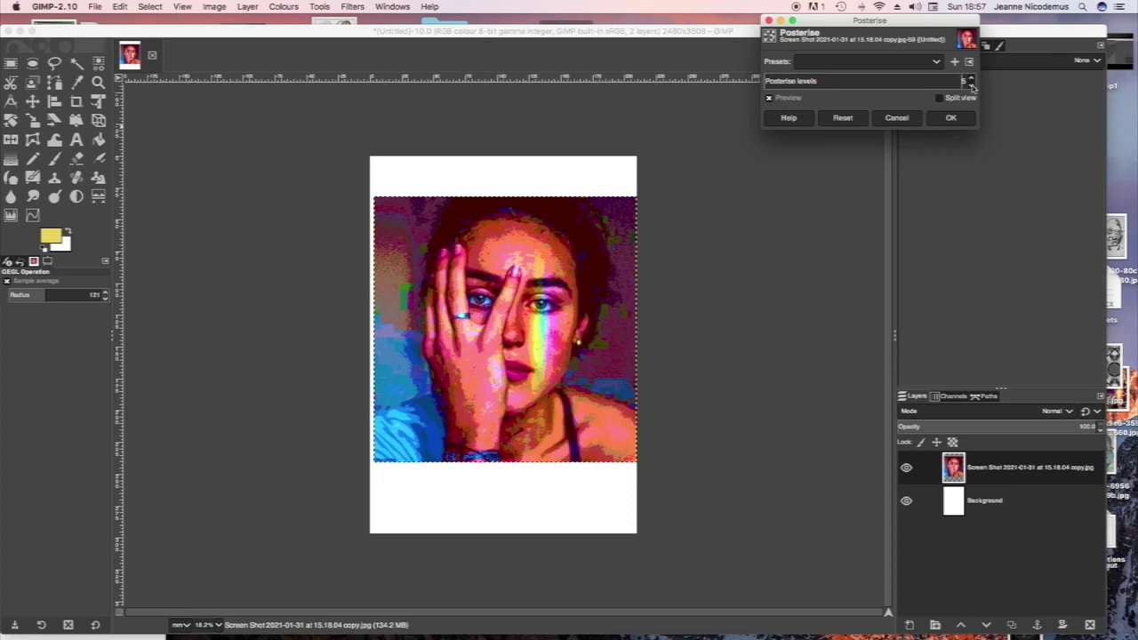
pyautogui.click(971, 85)
pyautogui.click(971, 85)
pyautogui.click(953, 119)
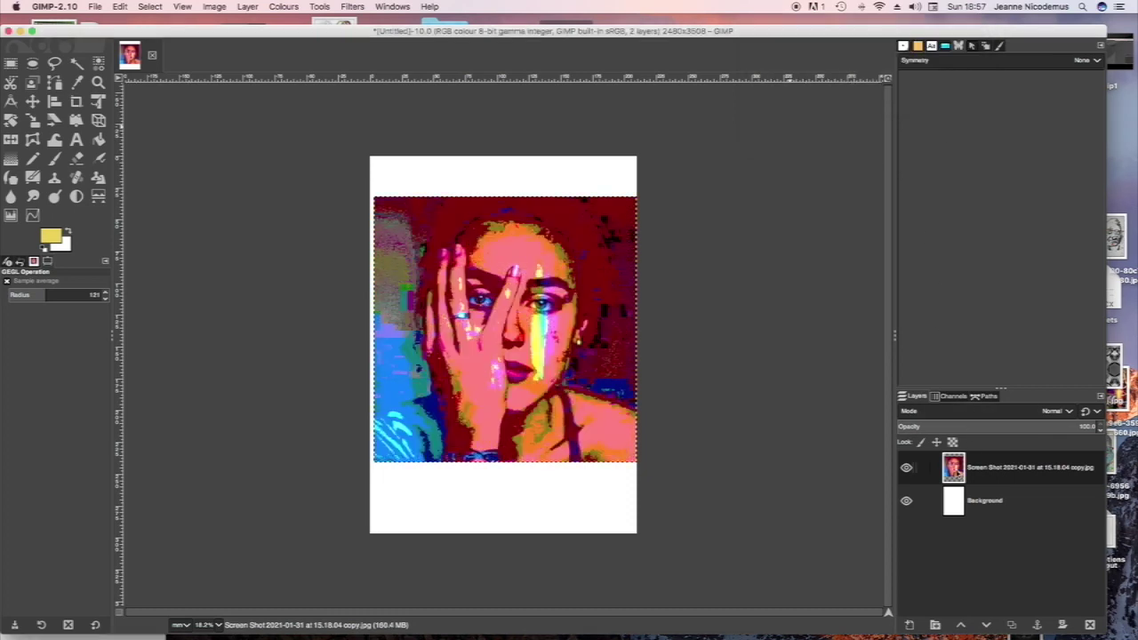
pyautogui.click(1010, 623)
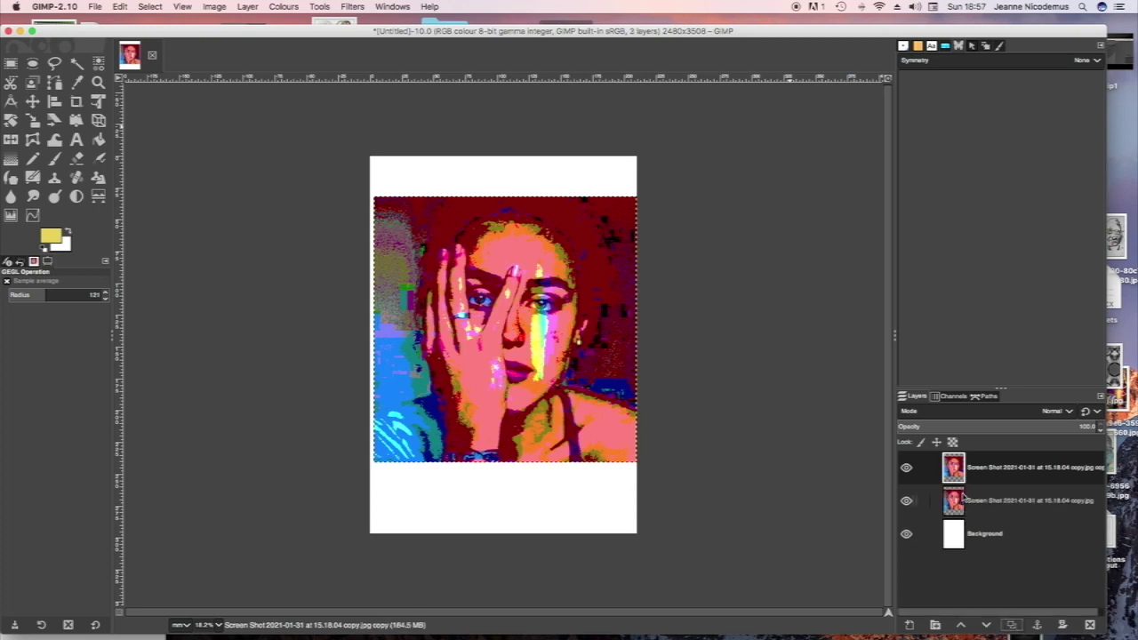
# Set the top copy to 84 opacity, shift it right and the lower copy left.
pyautogui.moveTo(1098, 429); pyautogui.dragTo(1023, 427)
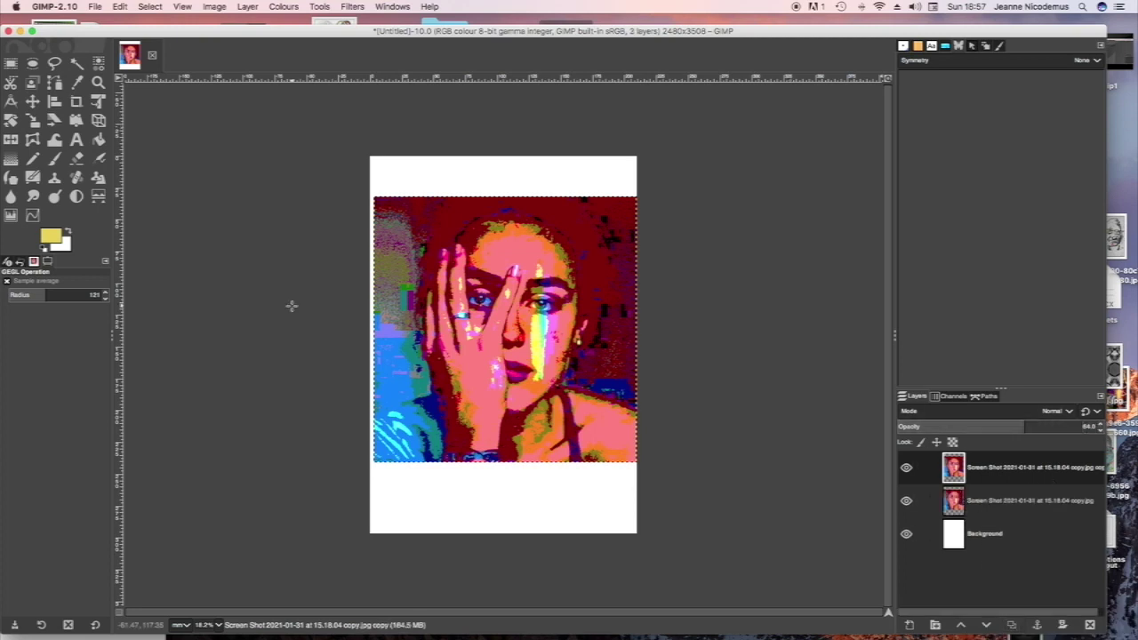
pyautogui.click(32, 101)
pyautogui.moveTo(447, 305); pyautogui.dragTo(515, 306)
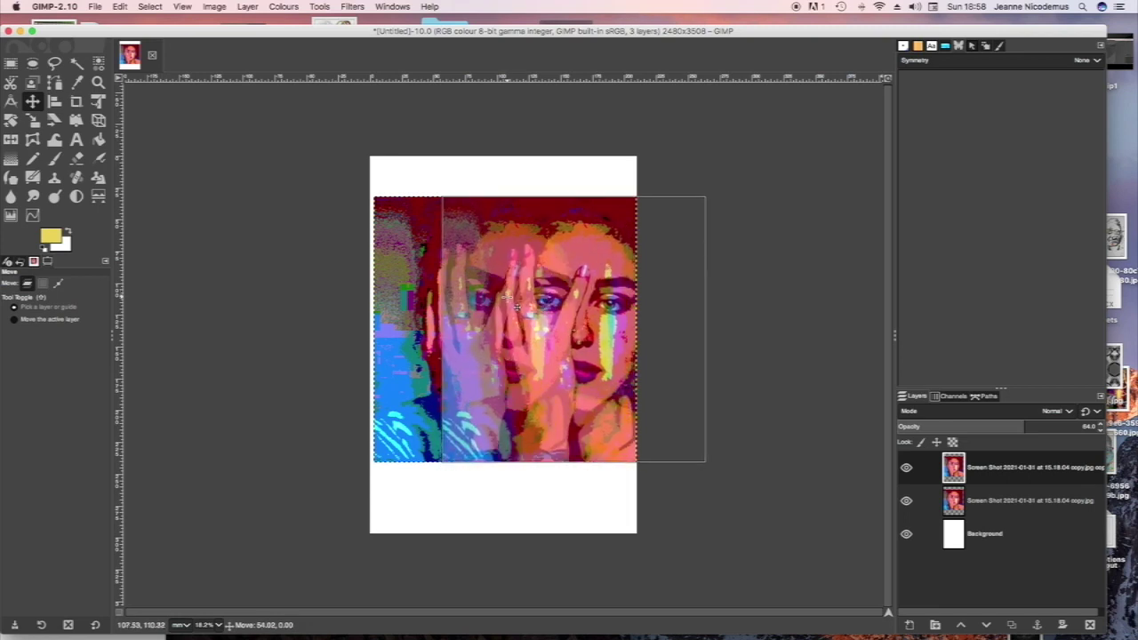
pyautogui.moveTo(515, 307); pyautogui.dragTo(493, 306)
pyautogui.press('pagedown')
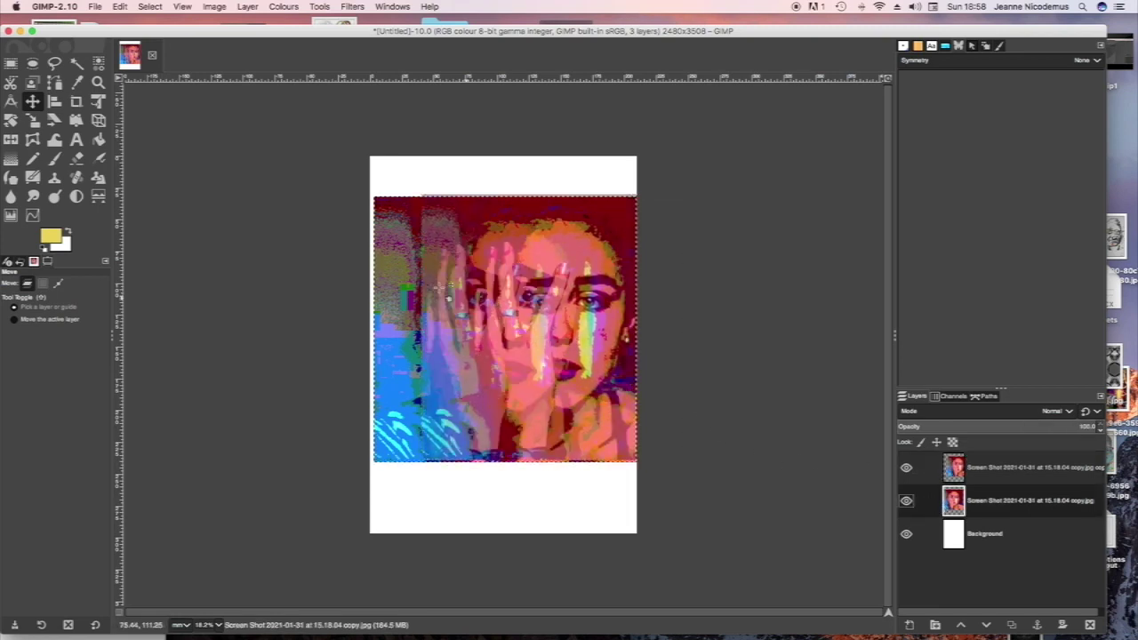
pyautogui.moveTo(411, 284); pyautogui.dragTo(388, 338)
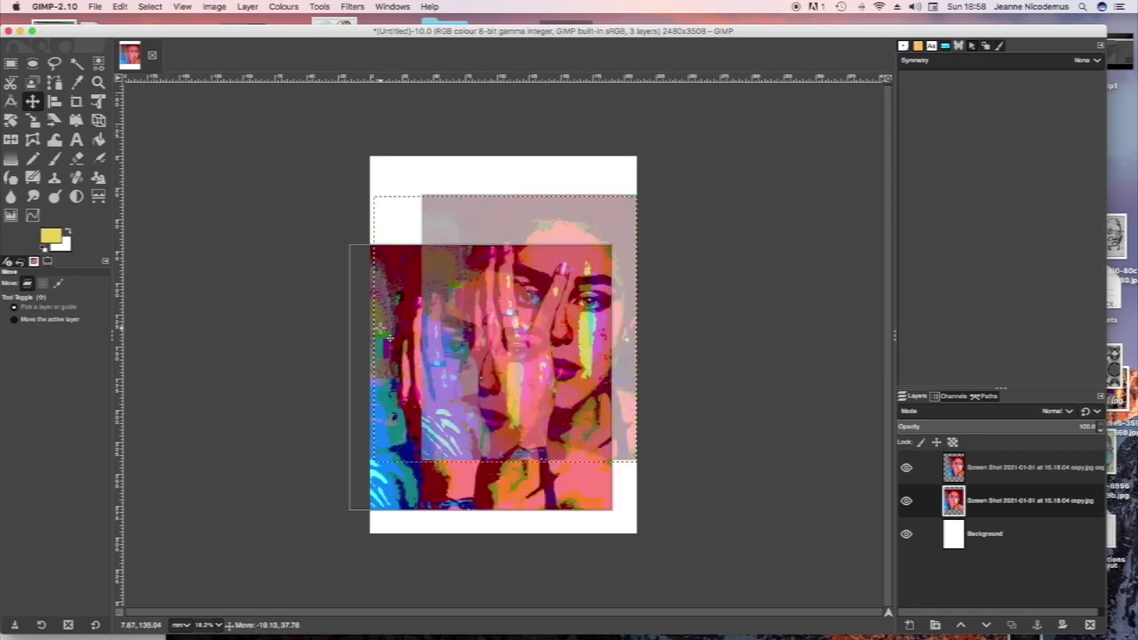
pyautogui.moveTo(388, 336); pyautogui.dragTo(391, 282)
# Shift the lower portrait layer's hue by about -159 with Hue-Saturation.
pyautogui.click(293, 9)
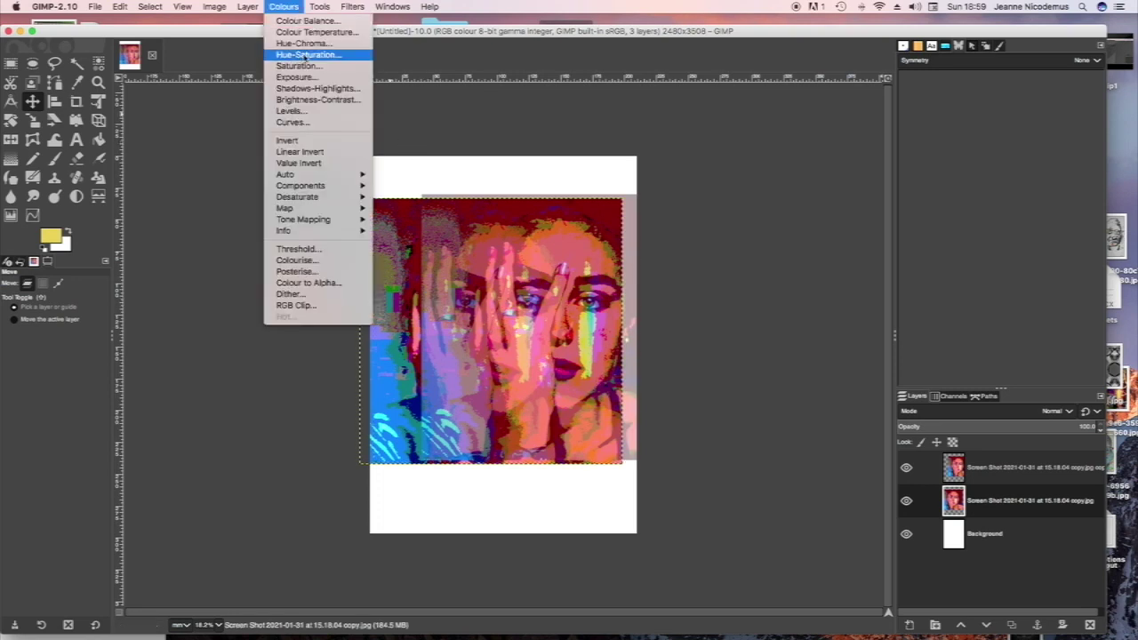
pyautogui.click(305, 55)
pyautogui.moveTo(853, 205); pyautogui.dragTo(776, 206)
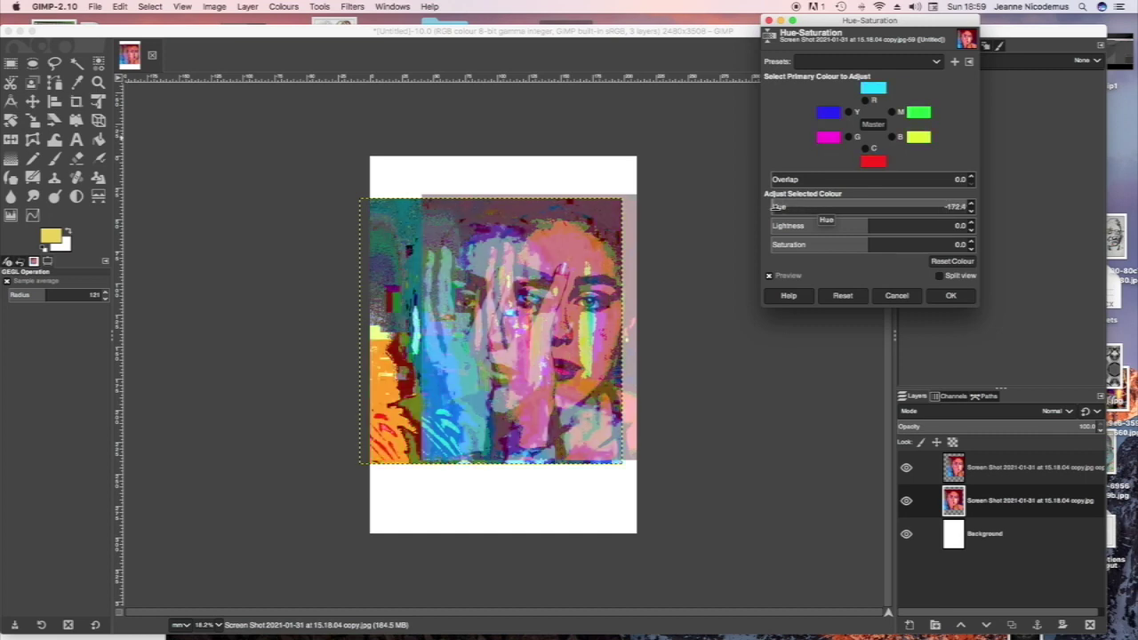
pyautogui.click(951, 297)
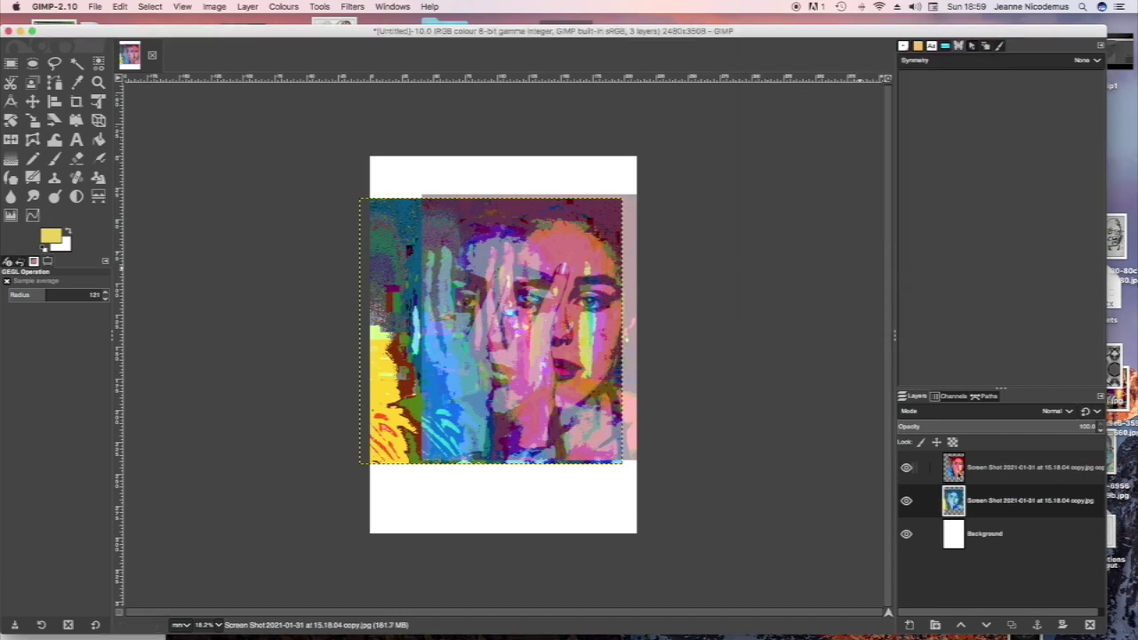
pyautogui.click(1022, 467)
# Duplicate the top portrait copy and apply Threshold with low level 169.
pyautogui.click(1010, 625)
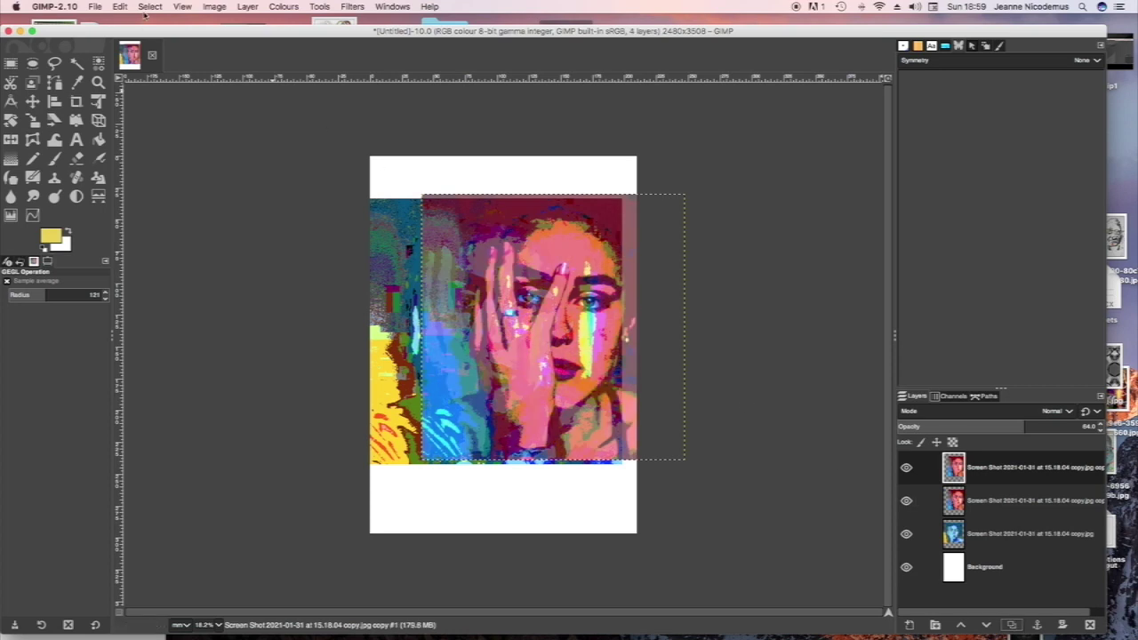
pyautogui.click(284, 6)
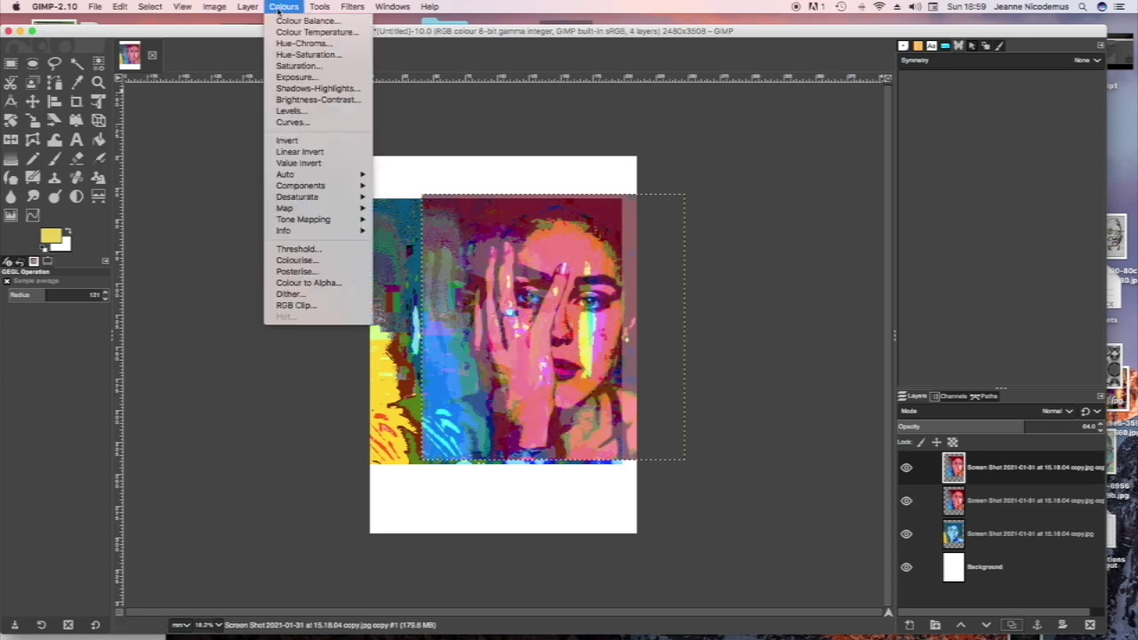
pyautogui.click(305, 253)
pyautogui.moveTo(305, 142); pyautogui.dragTo(338, 145)
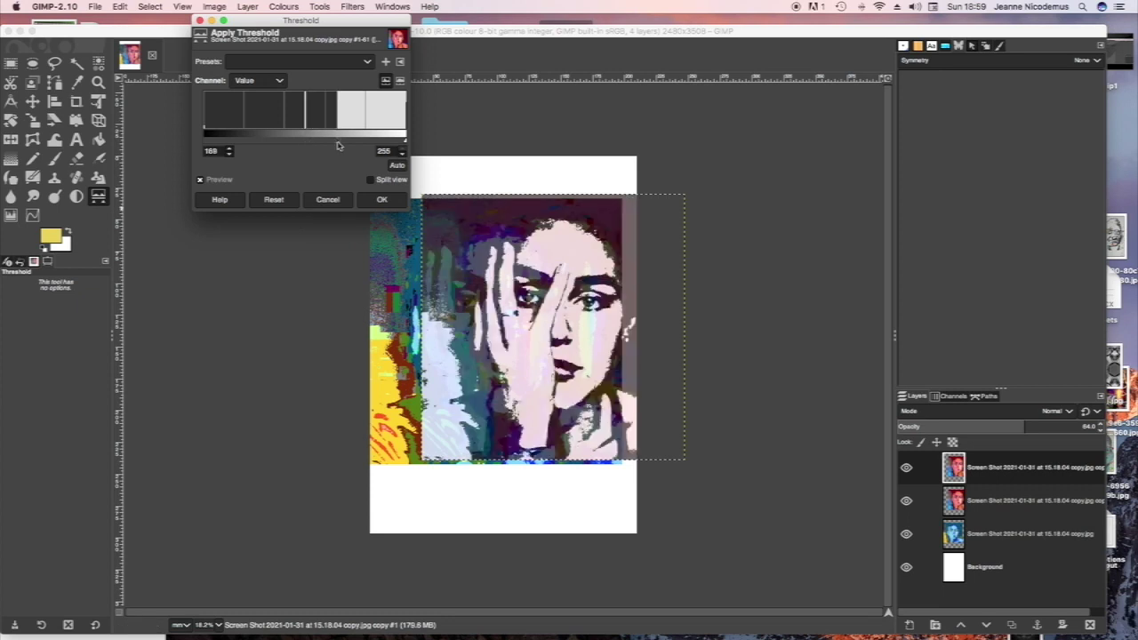
pyautogui.click(381, 200)
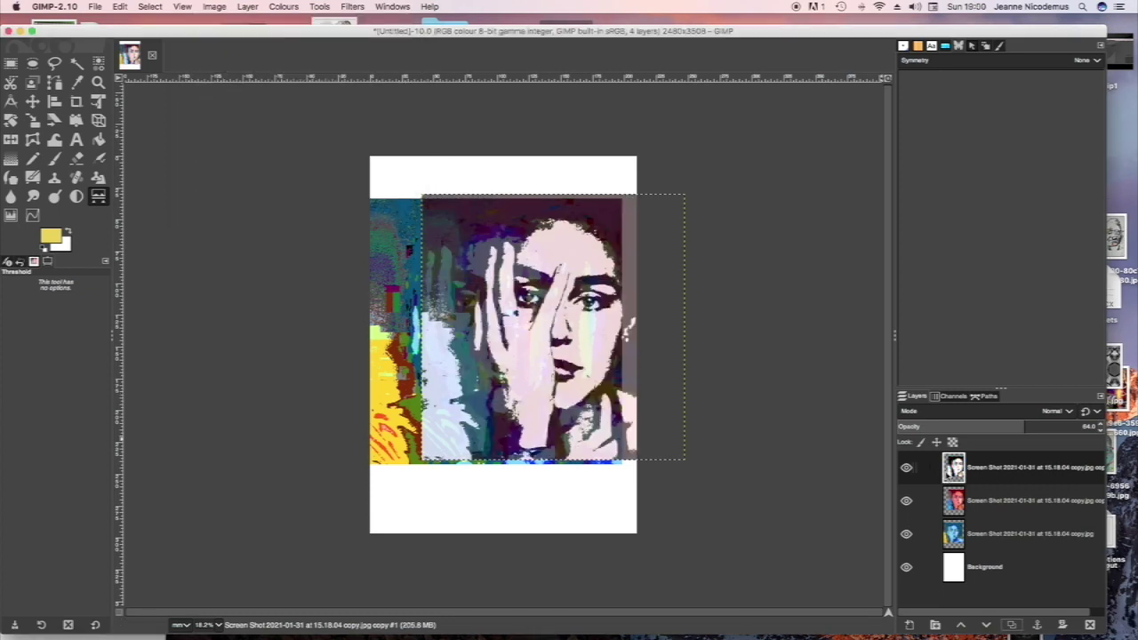
# Try Exclusion, Multiply and Merge blend modes on the threshold layer, ending on Normal.
pyautogui.click(1071, 414)
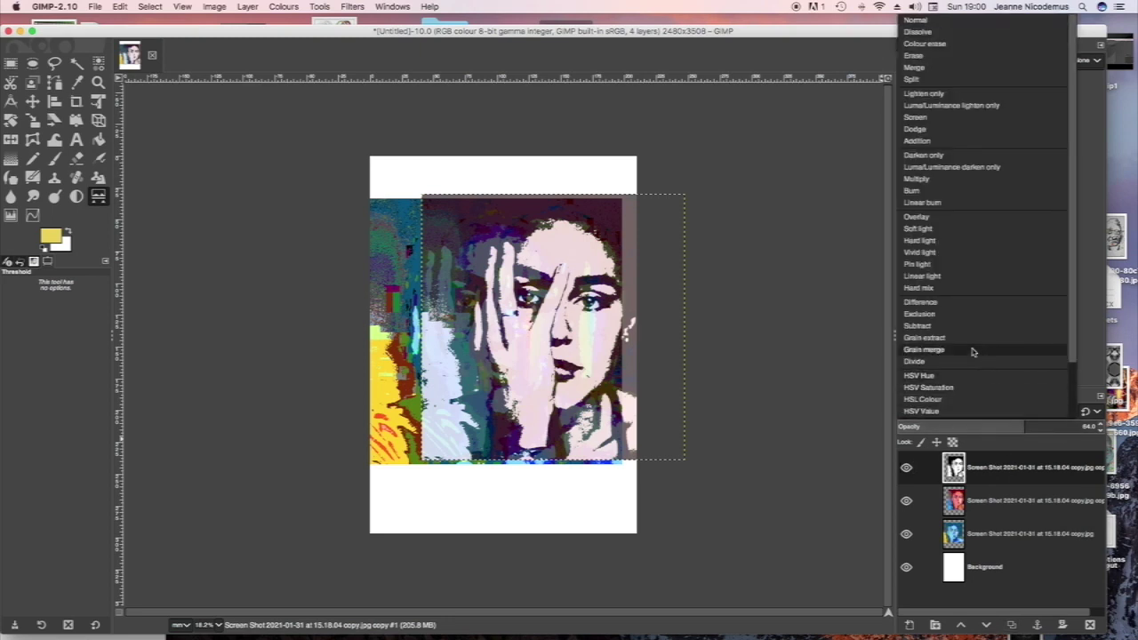
pyautogui.click(955, 315)
pyautogui.click(1066, 413)
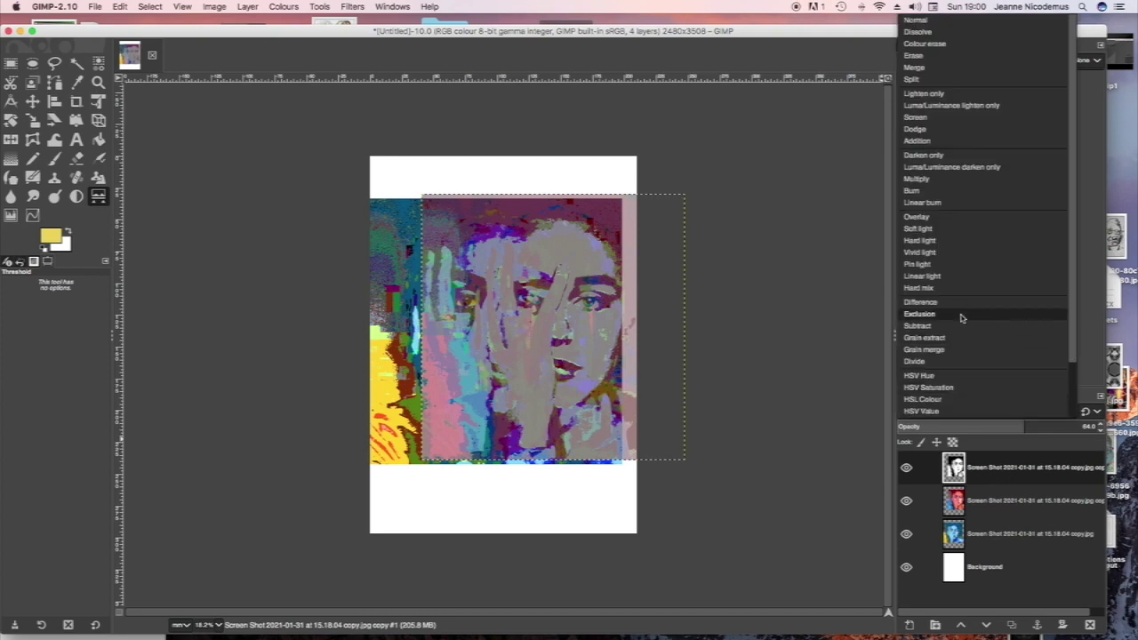
pyautogui.click(955, 314)
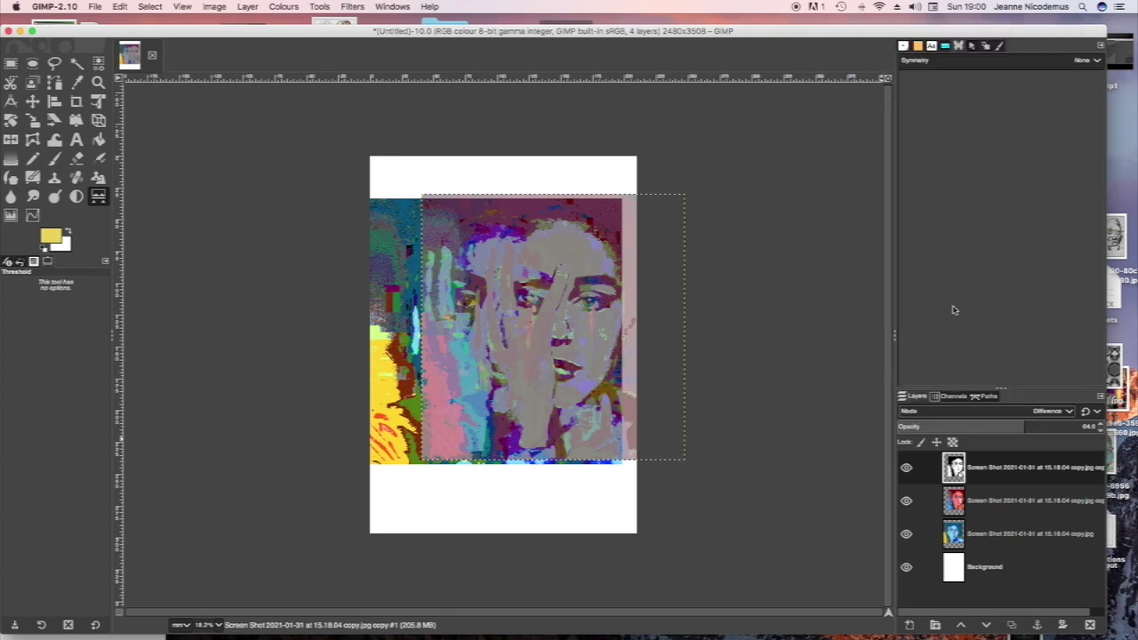
pyautogui.click(1071, 412)
pyautogui.click(960, 181)
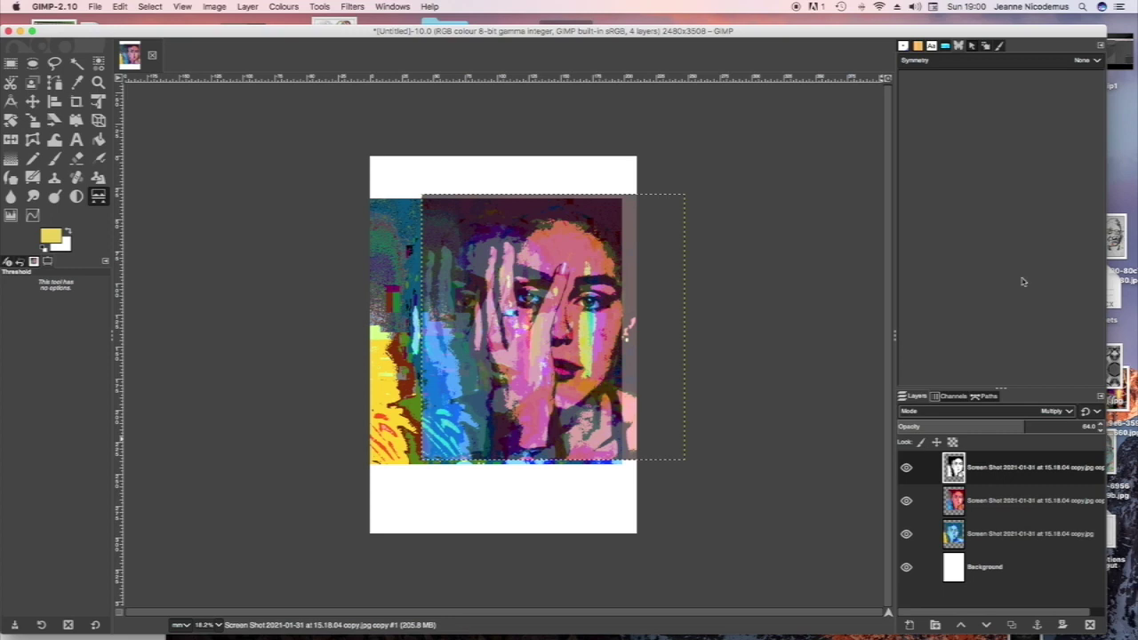
pyautogui.click(1068, 411)
pyautogui.click(936, 74)
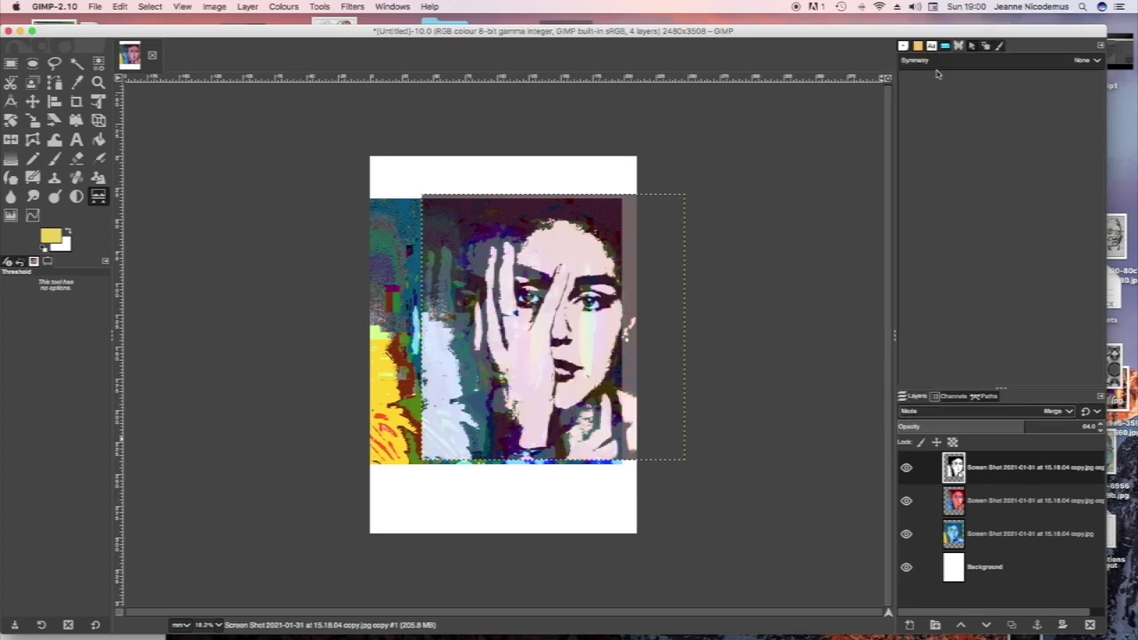
pyautogui.click(1069, 411)
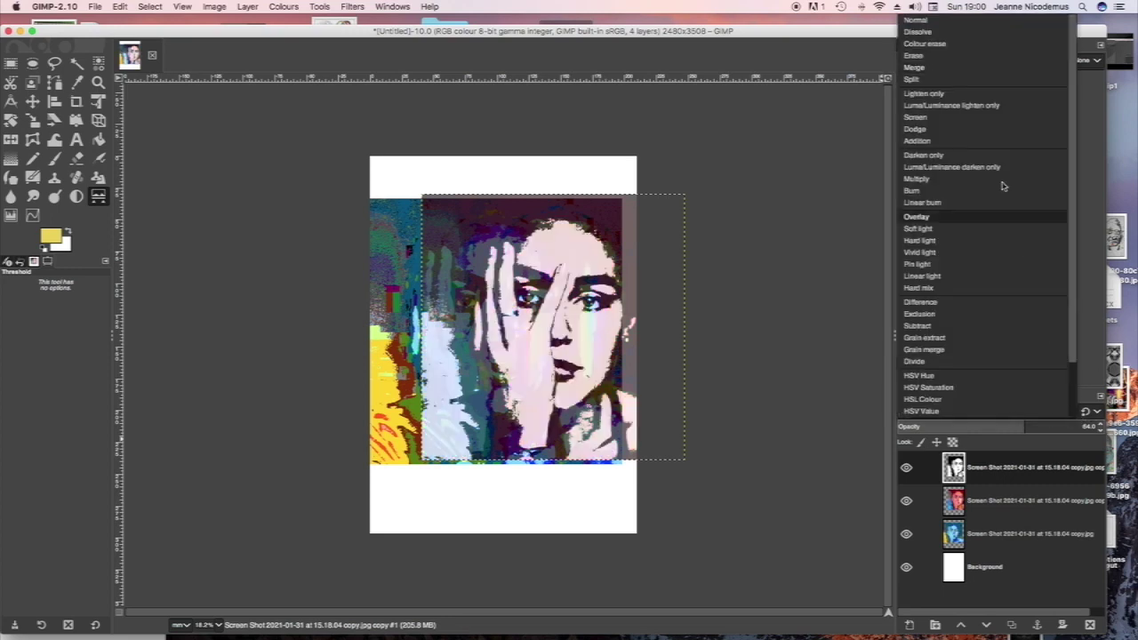
pyautogui.click(940, 36)
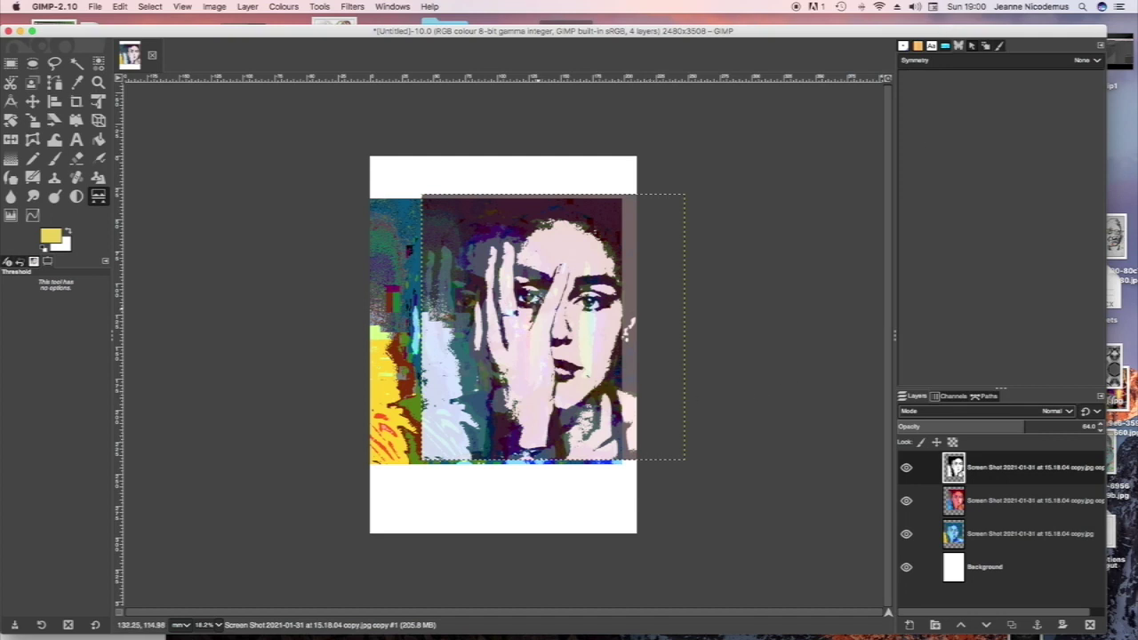
# Select the pale face areas by colour, cut them from the threshold layer, and deselect.
pyautogui.click(150, 7)
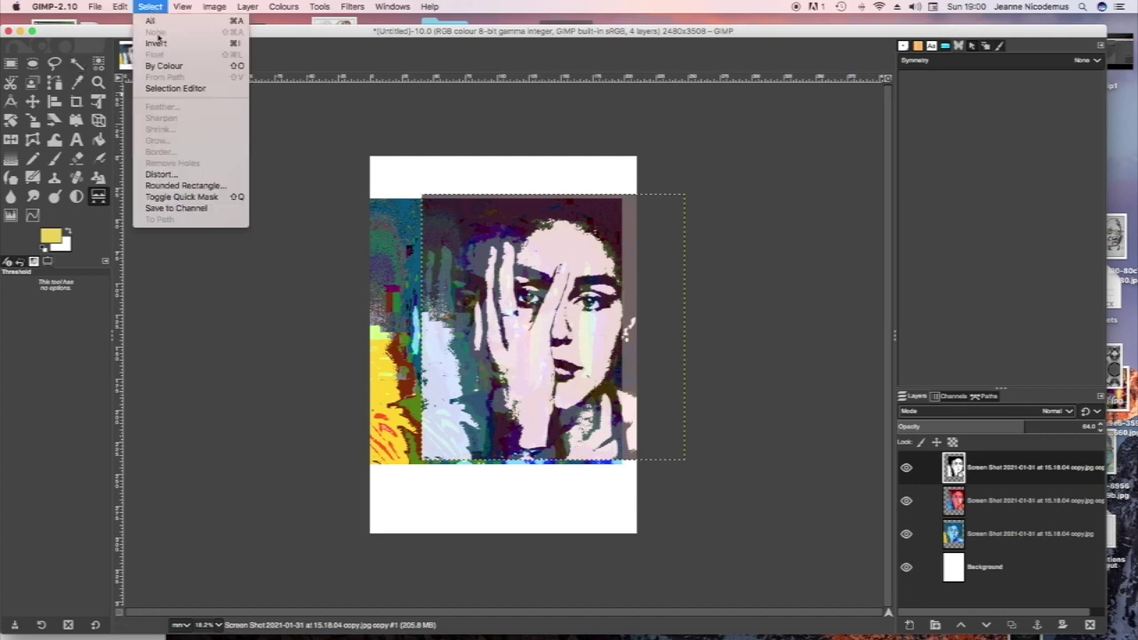
pyautogui.click(163, 66)
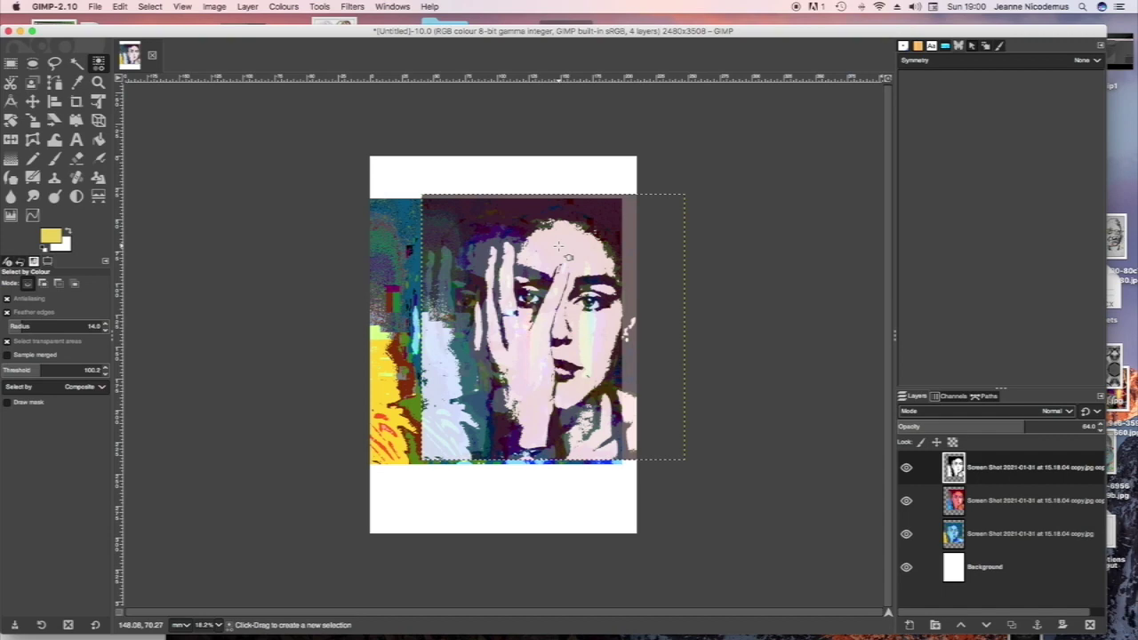
pyautogui.click(558, 246)
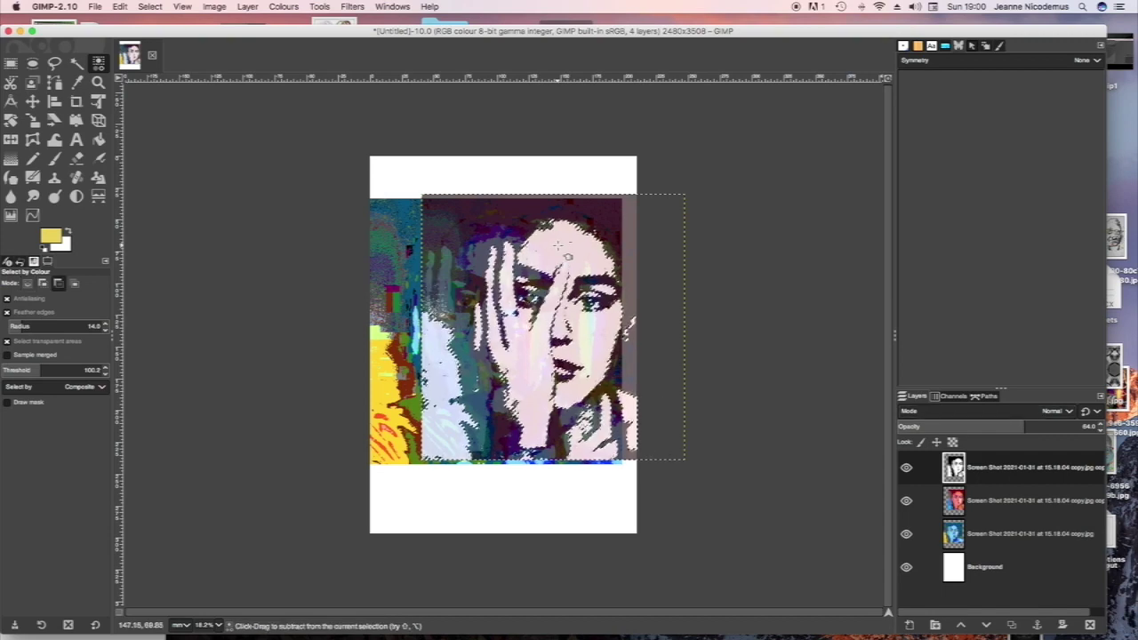
pyautogui.hotkey('ctrl', 'x')
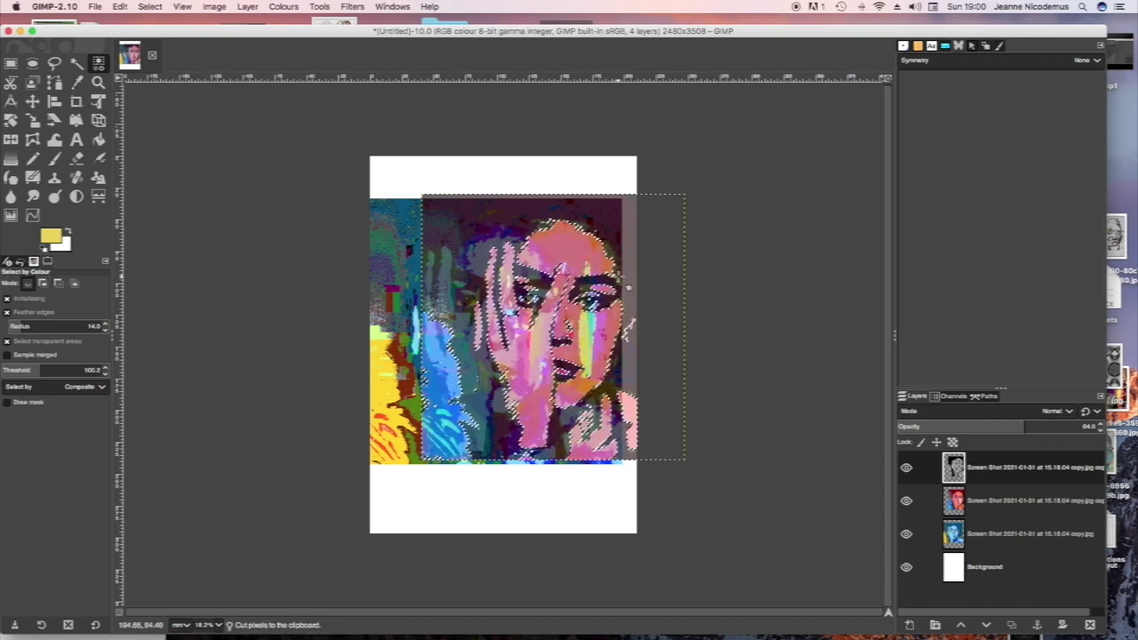
pyautogui.click(149, 9)
pyautogui.click(153, 35)
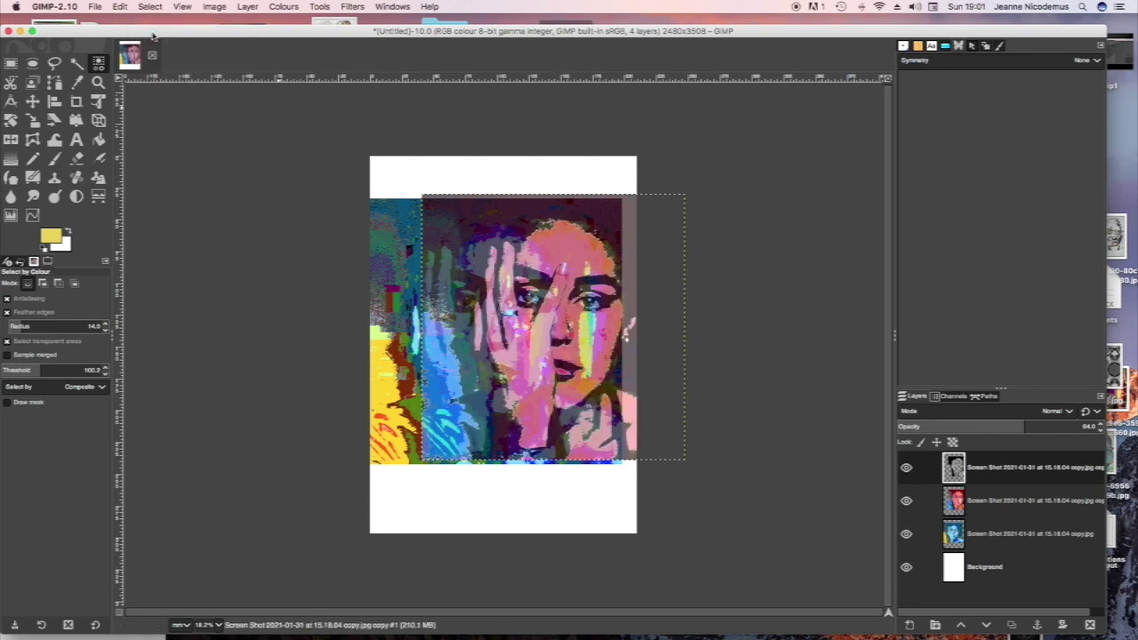
pyautogui.press('ctrl')
# Scale the threshold line layer up to about 309.88 × 296.18 mm.
pyautogui.hotkey('shift', 's')
pyautogui.click(421, 196)
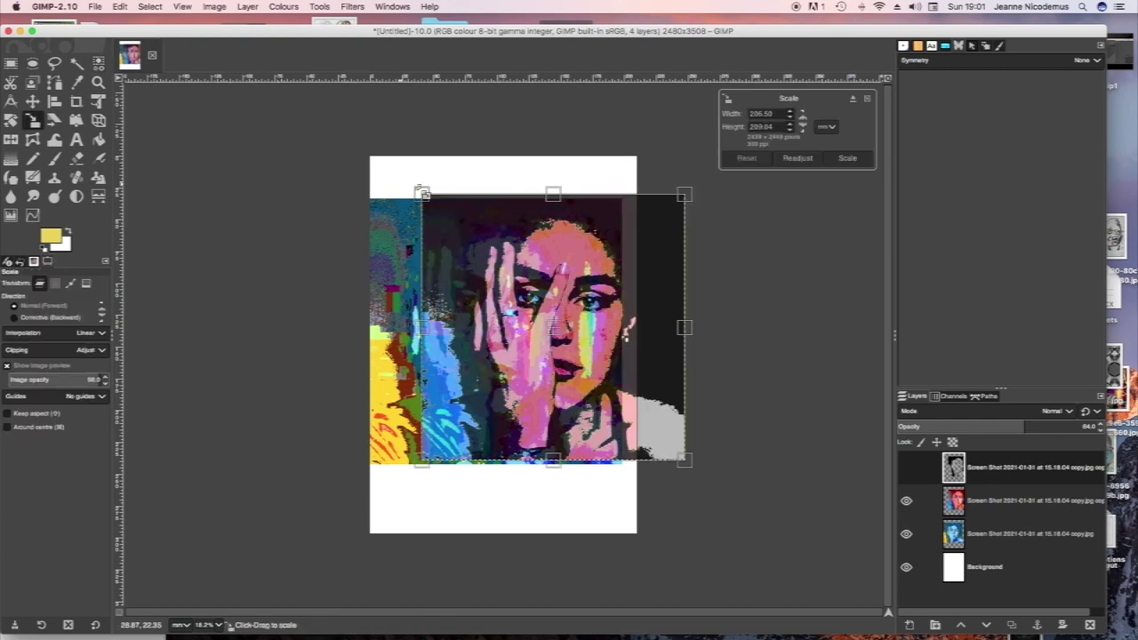
pyautogui.moveTo(418, 192); pyautogui.dragTo(346, 145)
pyautogui.moveTo(691, 463); pyautogui.dragTo(700, 487)
pyautogui.moveTo(347, 145); pyautogui.dragTo(317, 129)
pyautogui.moveTo(717, 507); pyautogui.dragTo(728, 525)
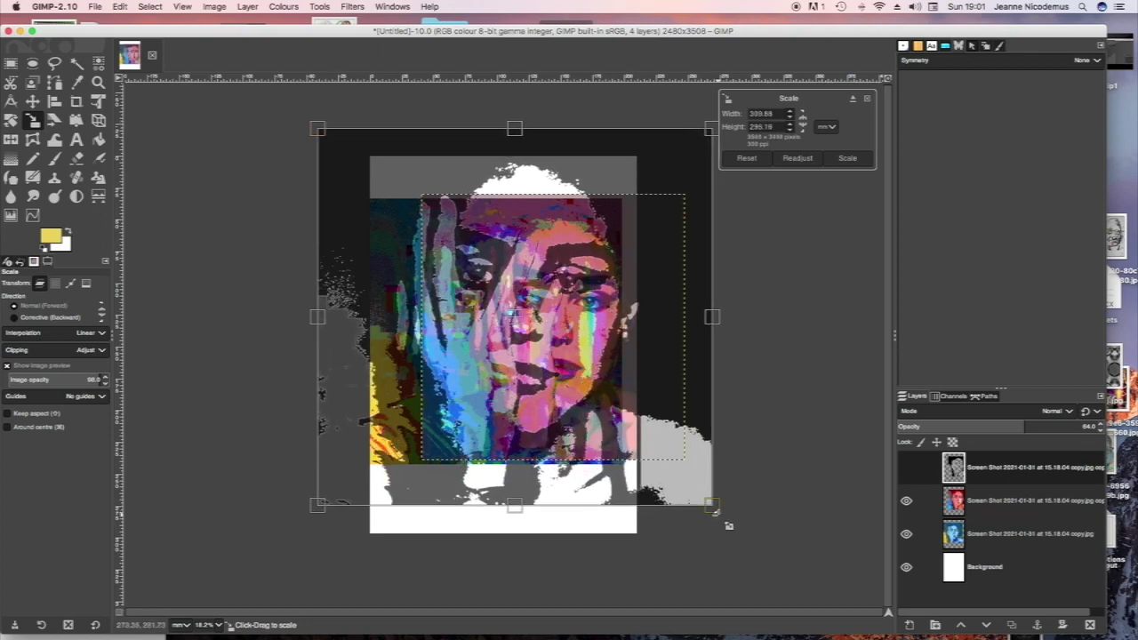
pyautogui.click(854, 159)
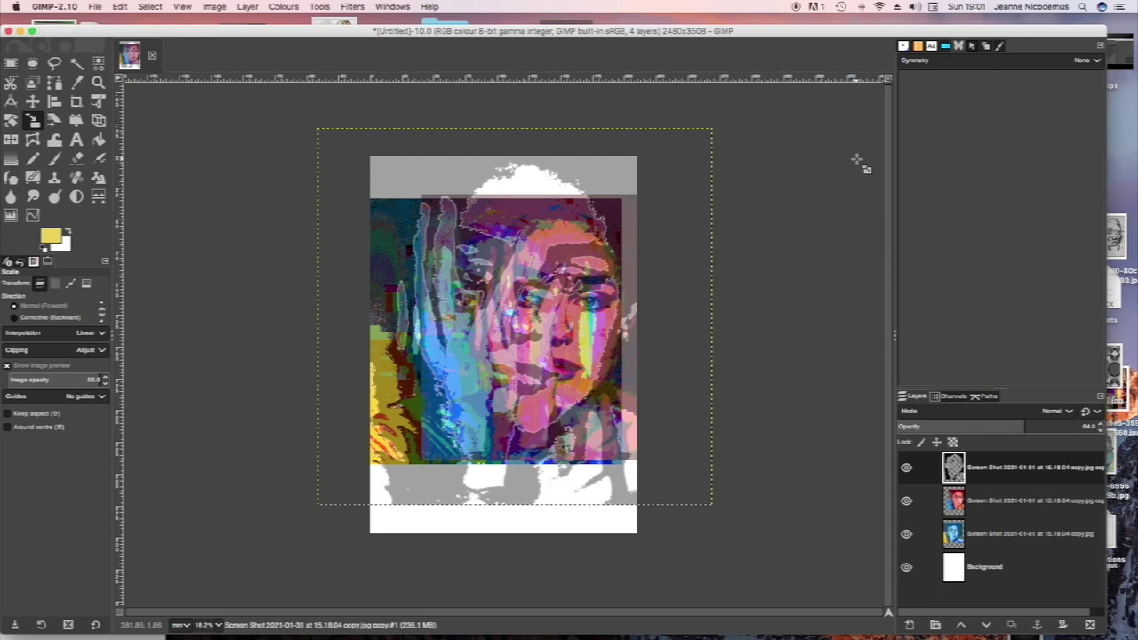
# Raise the top layer's opacity to about 84.8.
pyautogui.moveTo(1031, 431); pyautogui.dragTo(3, 436)
pyautogui.click(1078, 427)
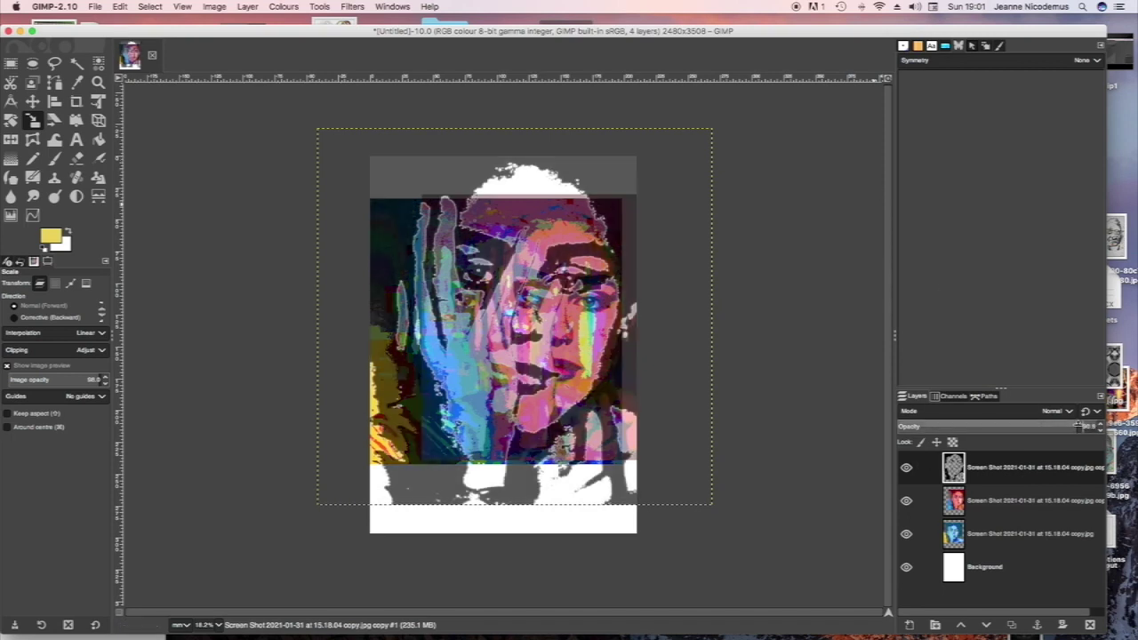
pyautogui.moveTo(1075, 427); pyautogui.dragTo(1066, 427)
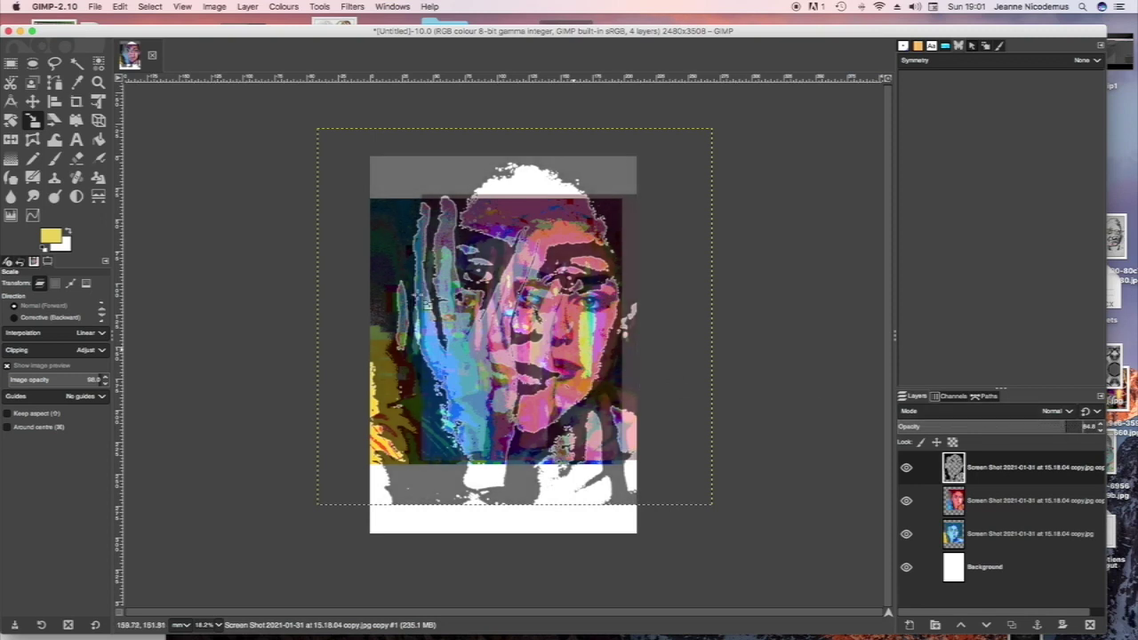
pyautogui.click(98, 7)
# Start Export As and name the file facedouble.jpg on the Desktop.
pyautogui.moveTo(104, 31)
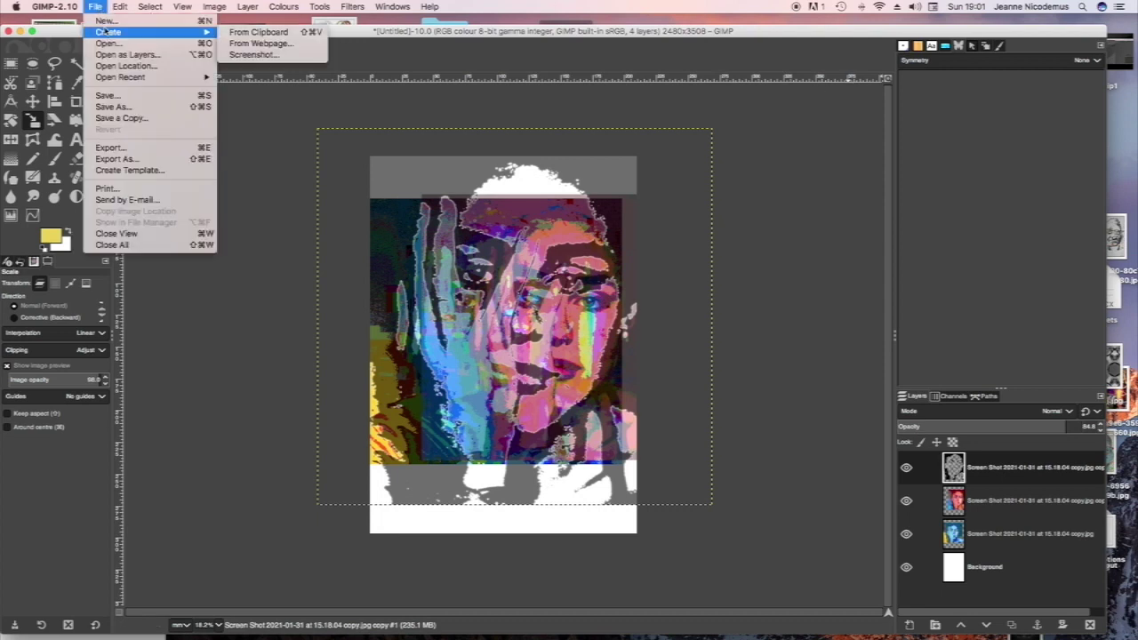
pyautogui.click(103, 158)
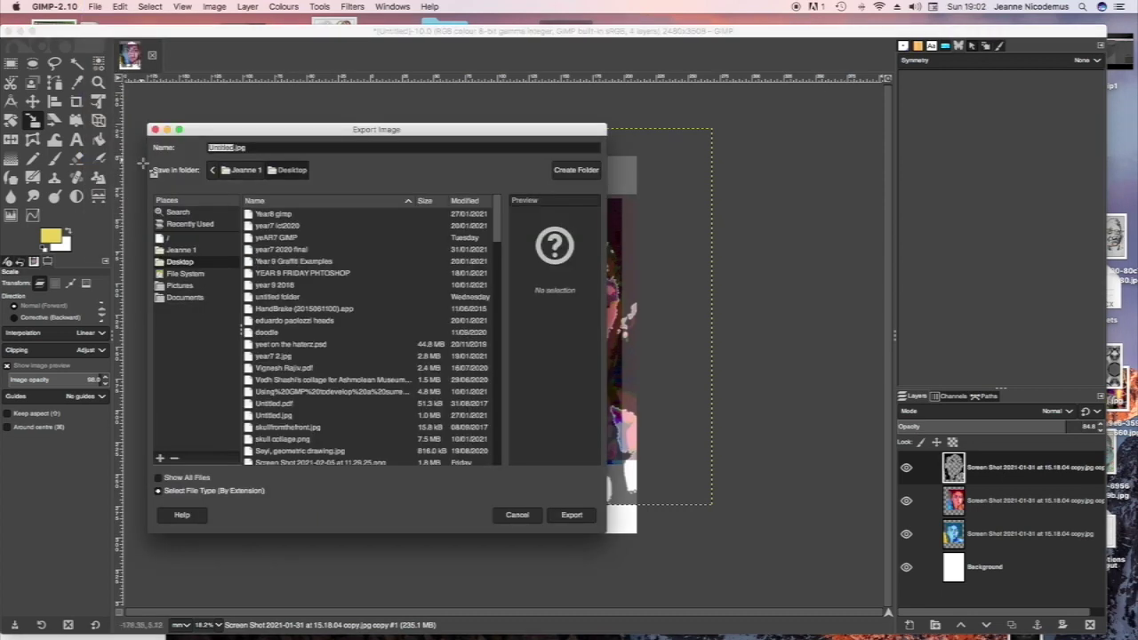
pyautogui.press('BackSpace')
pyautogui.write('fac')
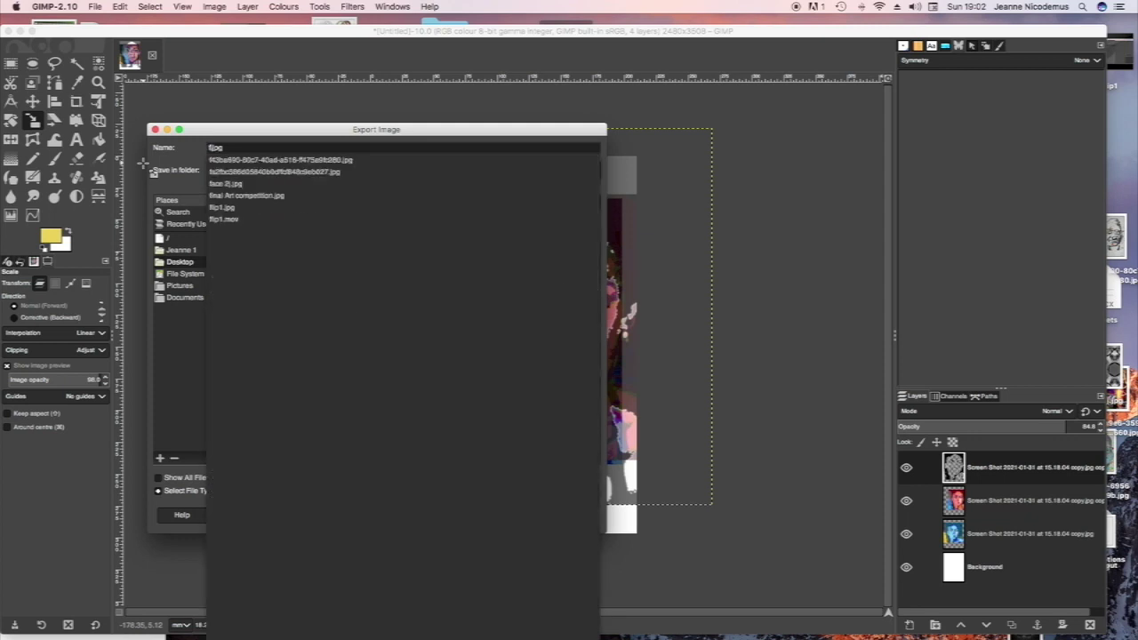
pyautogui.write('edos')
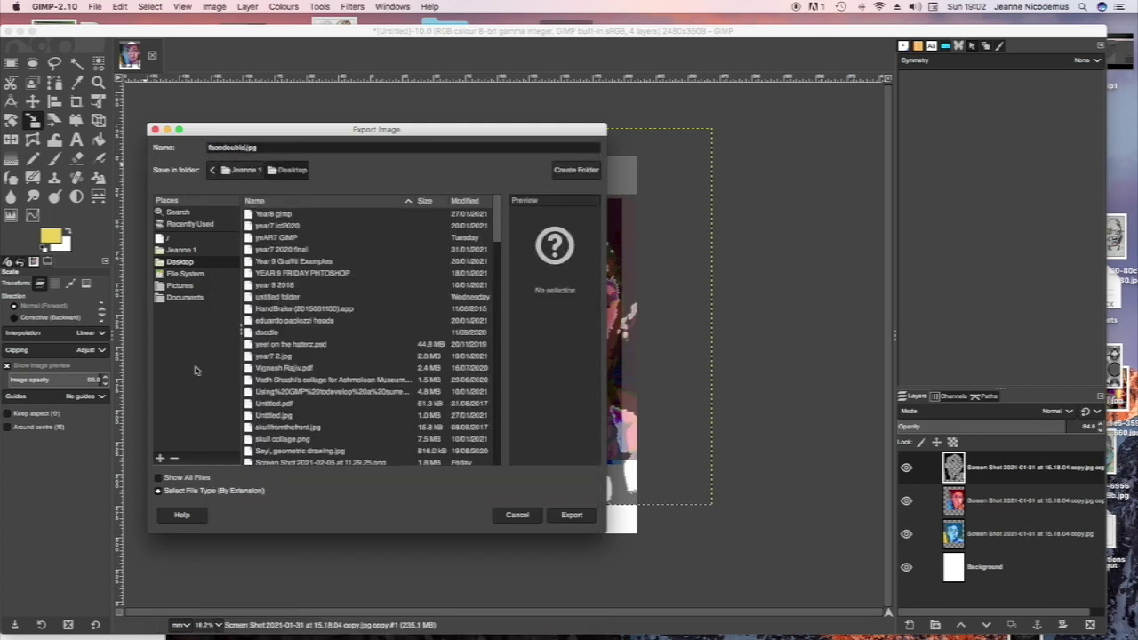
# Choose JPEG image as the file type and export at quality 90.
pyautogui.click(196, 490)
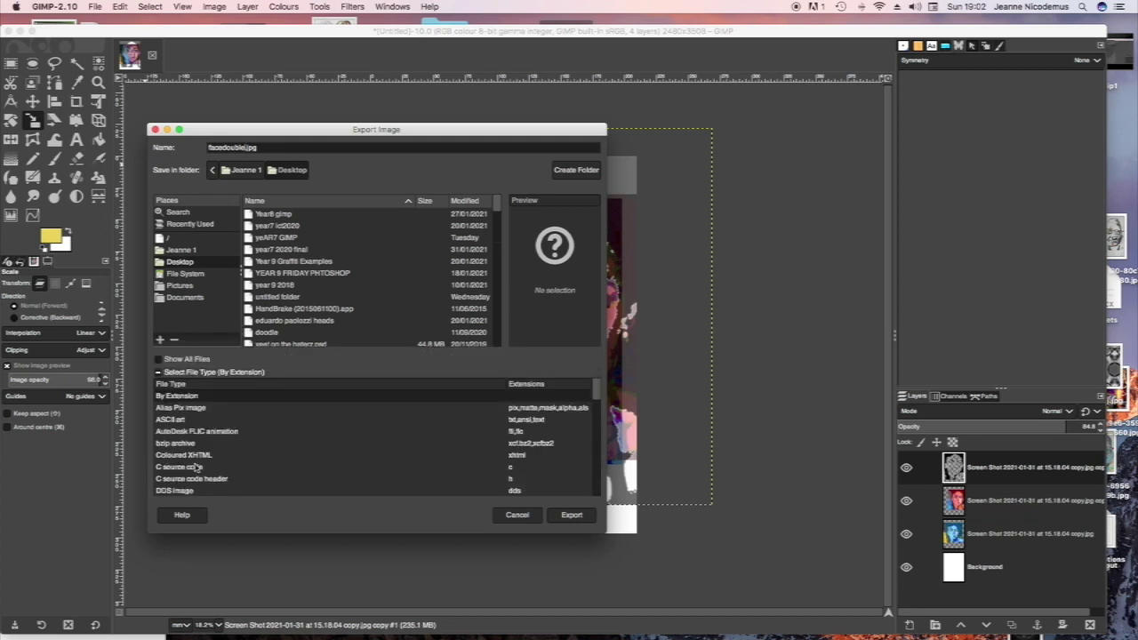
pyautogui.scroll(-10, 196, 467)
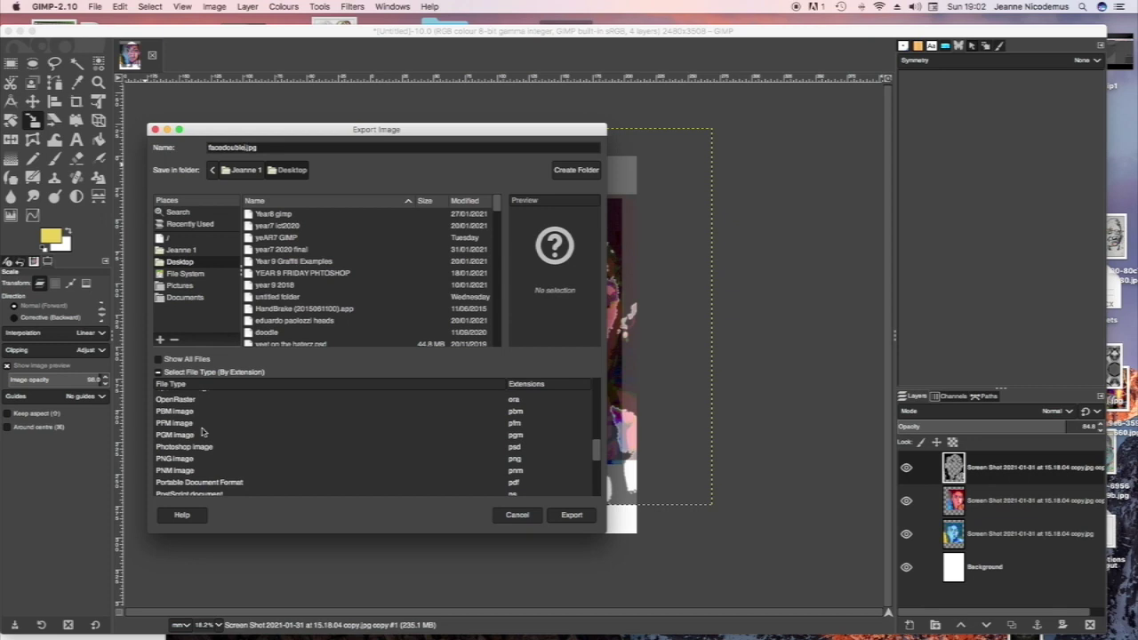
pyautogui.scroll(5, 203, 432)
pyautogui.click(195, 415)
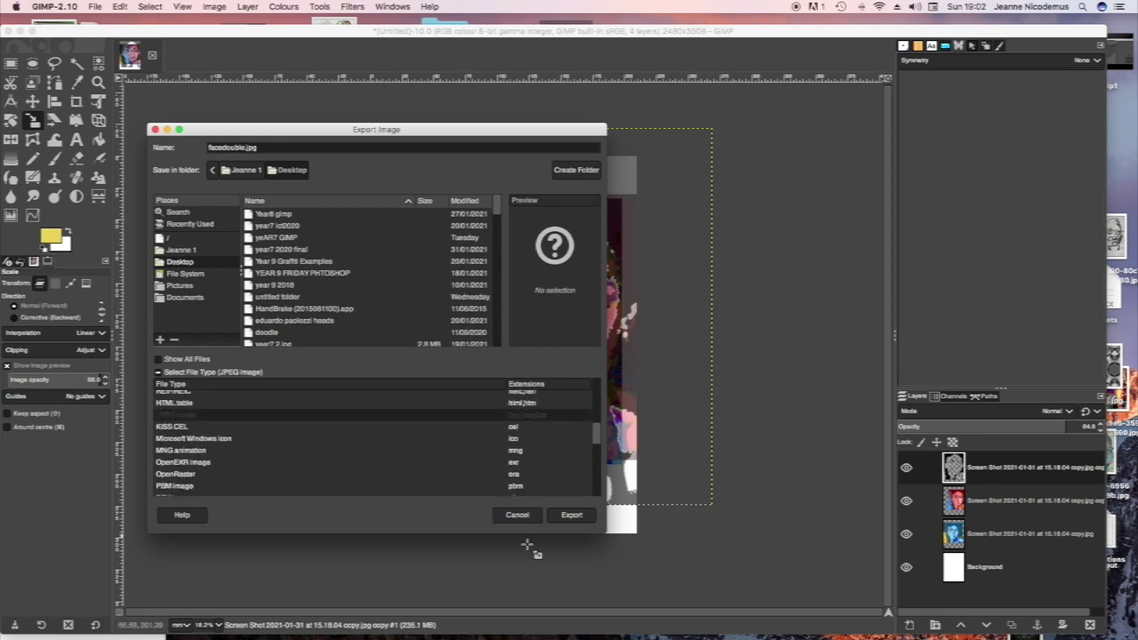
pyautogui.click(573, 515)
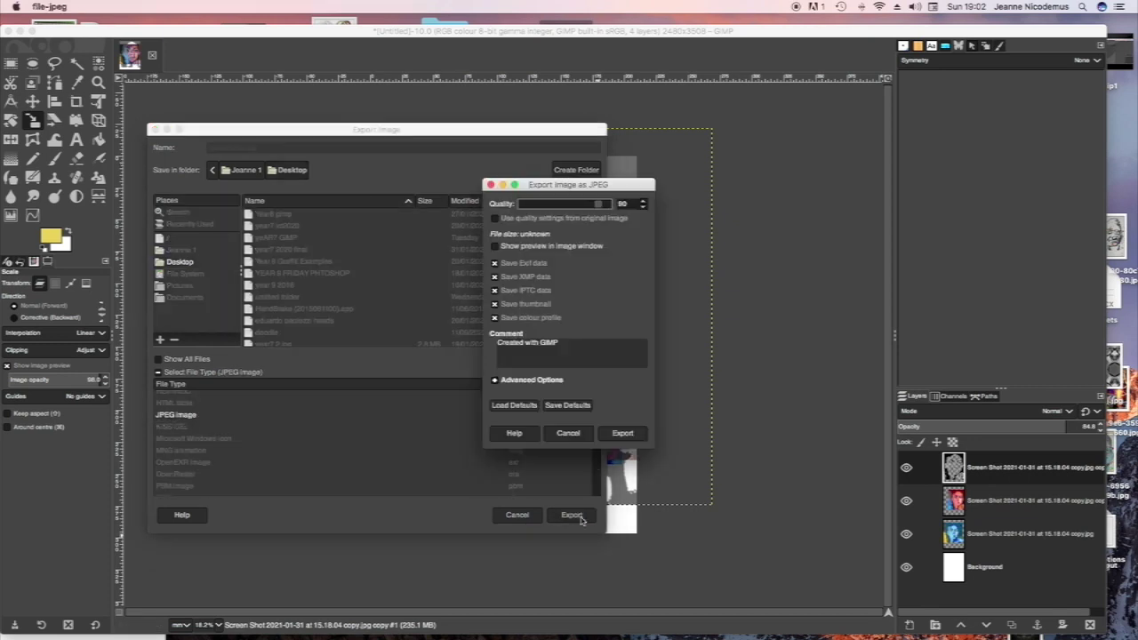
pyautogui.click(622, 434)
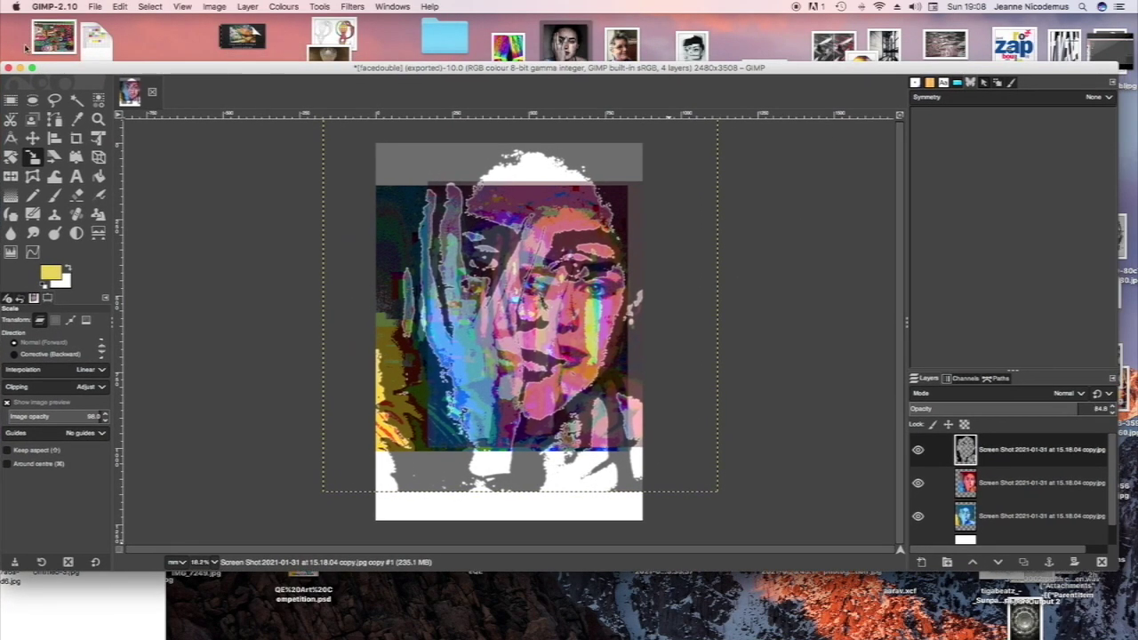
# Add IMG_2102.JPG from the desktop as a new layer and scale it narrower to fit the page.
pyautogui.moveTo(54, 37)
pyautogui.mouseDown()
pyautogui.moveTo(445, 227)
pyautogui.moveTo(473, 262)
pyautogui.mouseUp()
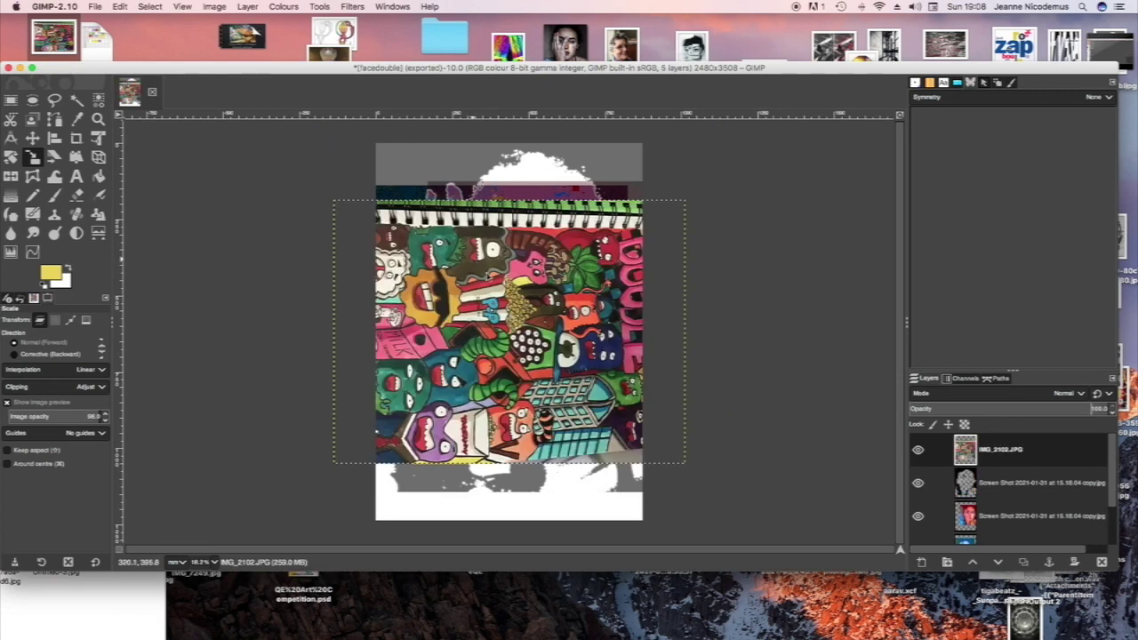
pyautogui.click(425, 253)
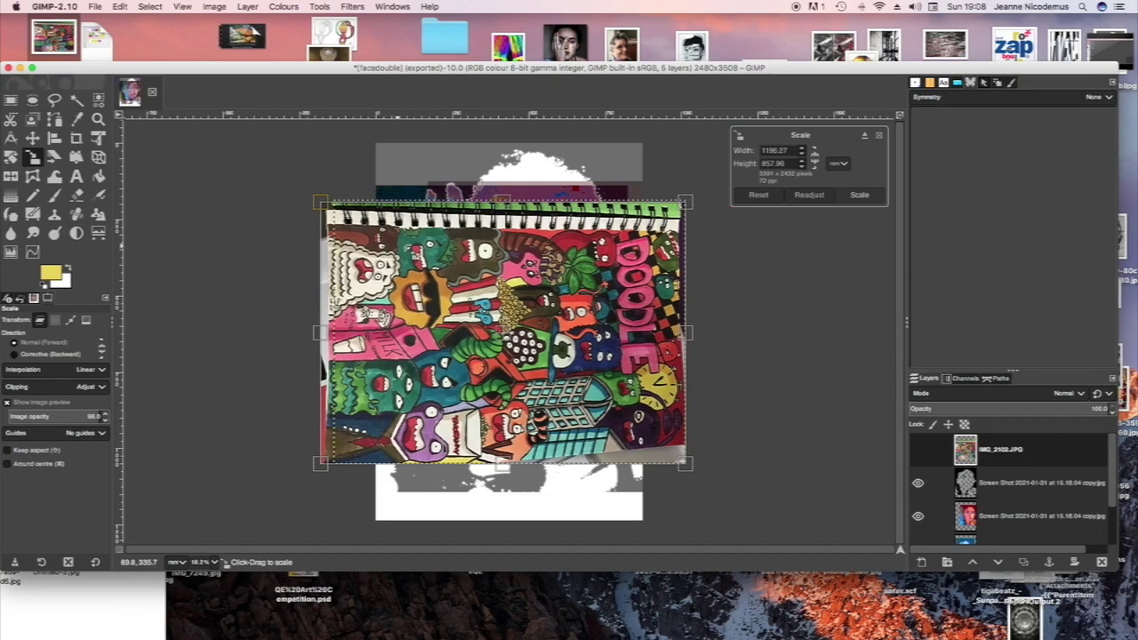
pyautogui.moveTo(701, 214); pyautogui.dragTo(360, 156)
pyautogui.click(859, 194)
# Rotate the doodle layer about -92° so it stands upright.
pyautogui.hotkey('shift', 'r')
pyautogui.click(673, 200)
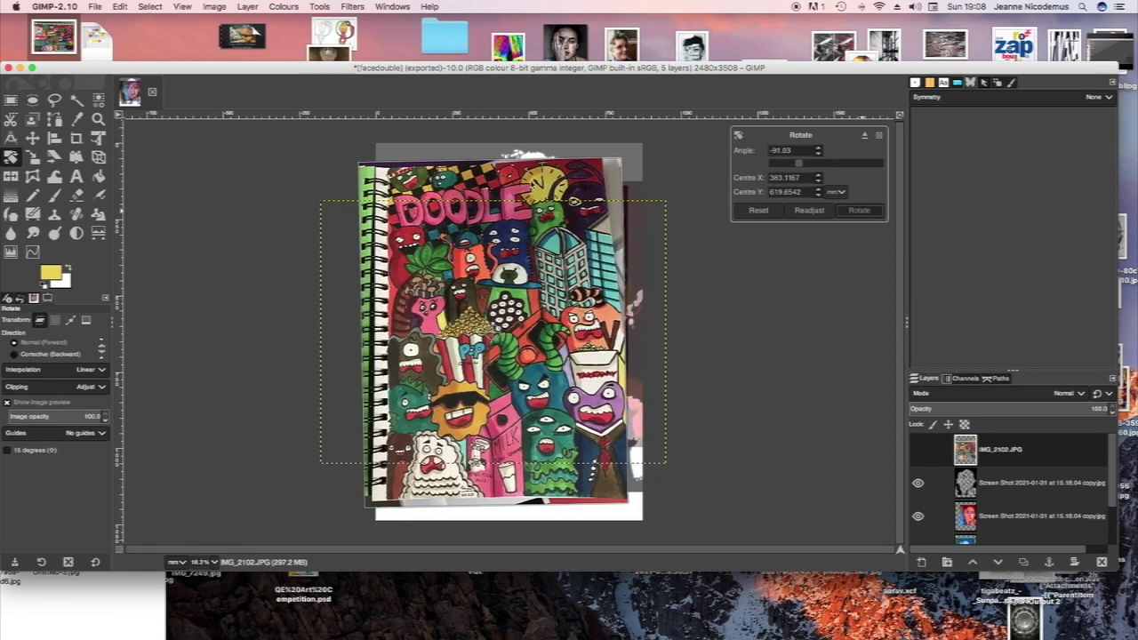
pyautogui.click(858, 211)
pyautogui.click(32, 138)
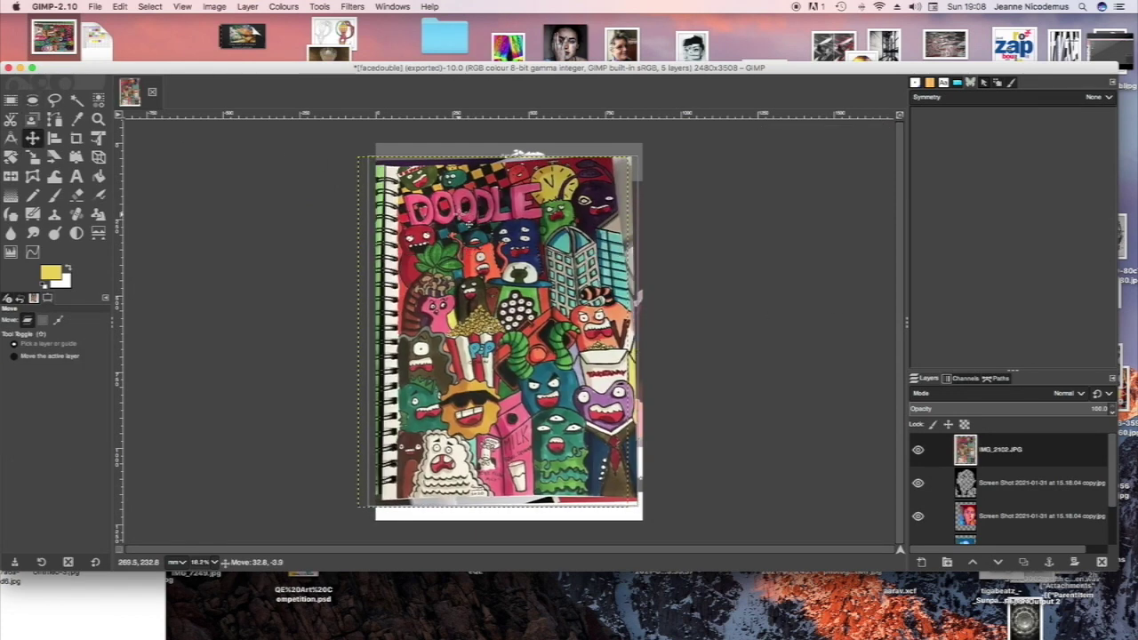
# Try Exclusion, Subtract, Multiply and Merge blend modes on the doodle layer.
pyautogui.click(1082, 396)
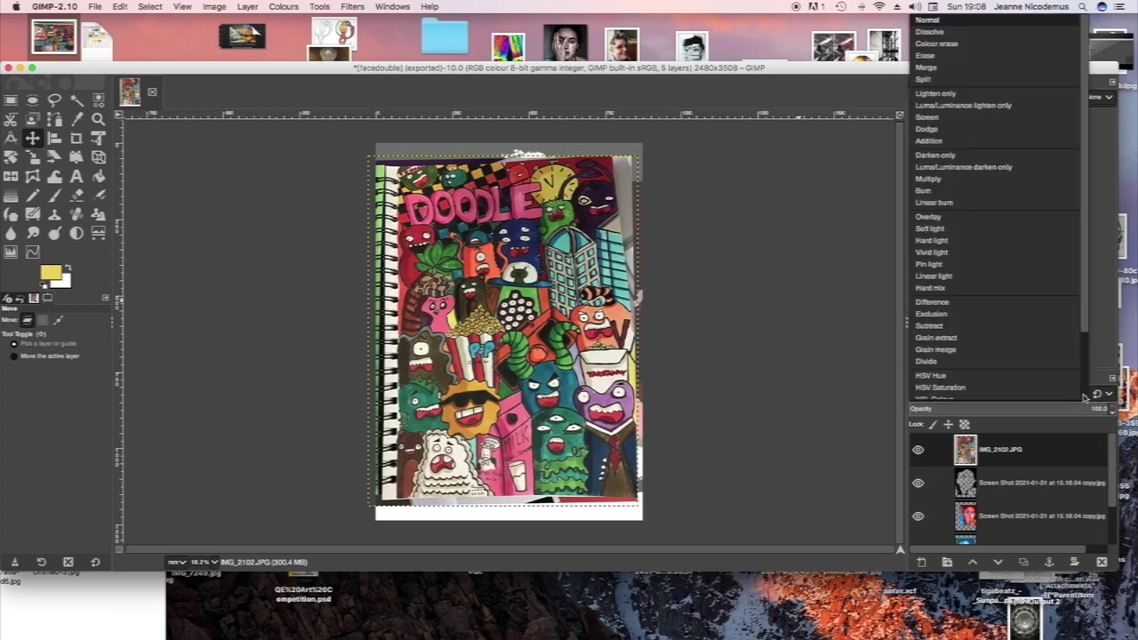
pyautogui.click(1021, 322)
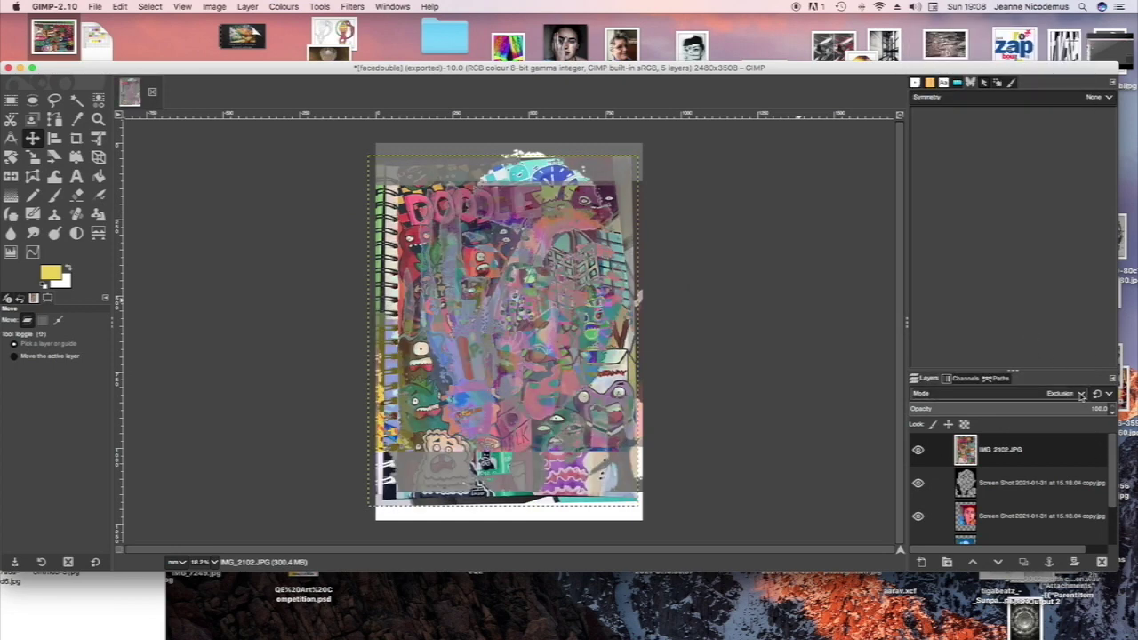
pyautogui.click(1072, 393)
pyautogui.click(1000, 331)
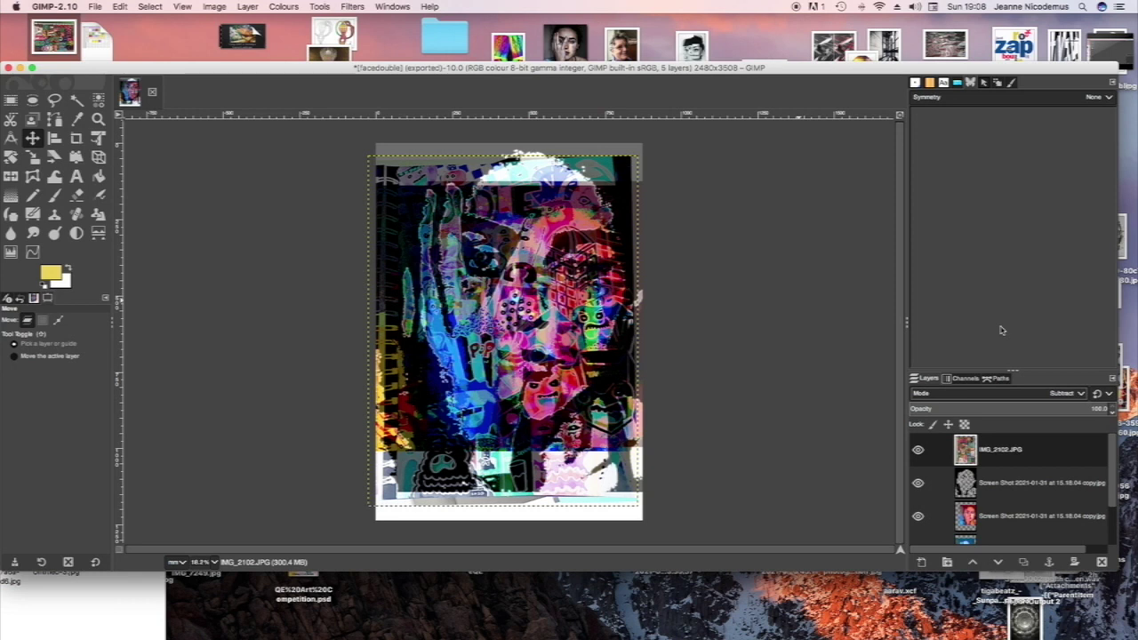
pyautogui.click(1073, 392)
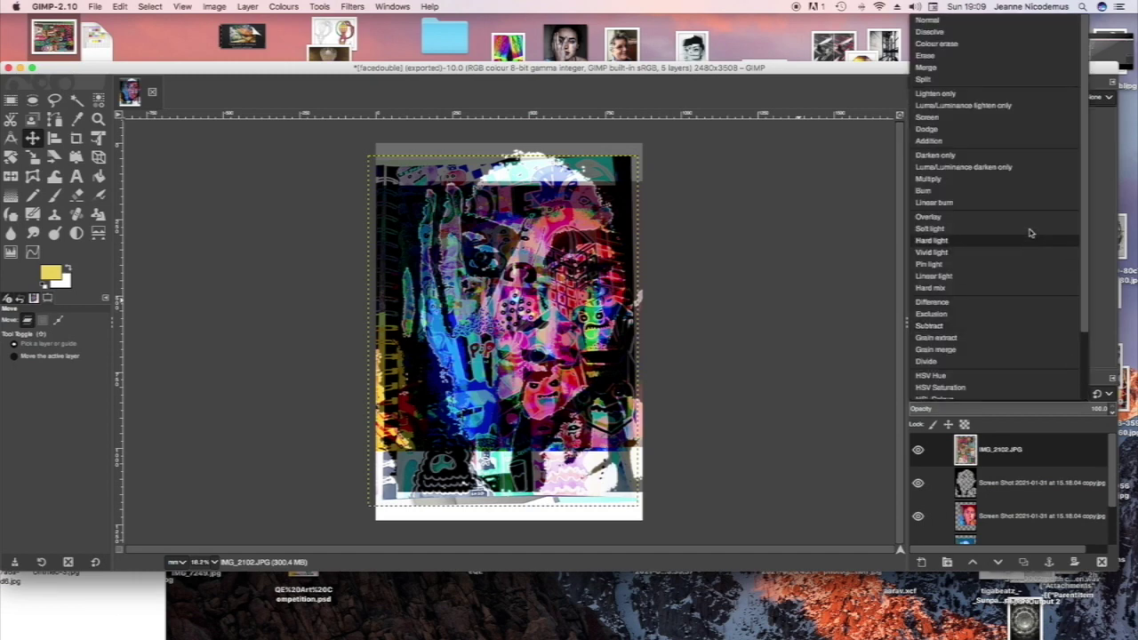
pyautogui.click(976, 179)
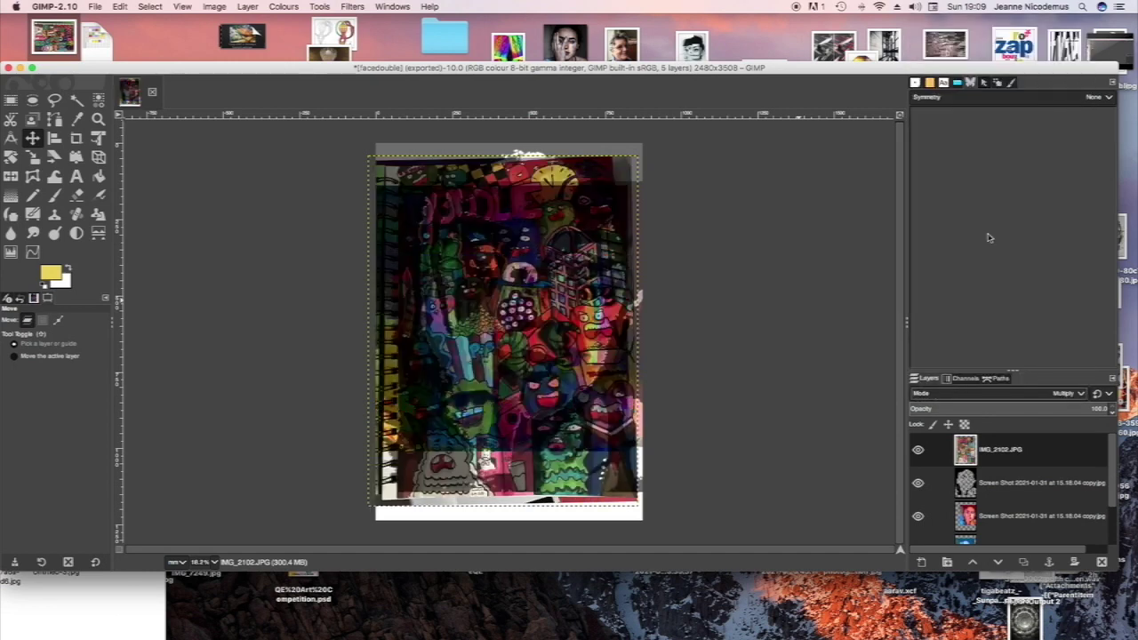
pyautogui.click(1080, 394)
pyautogui.click(977, 72)
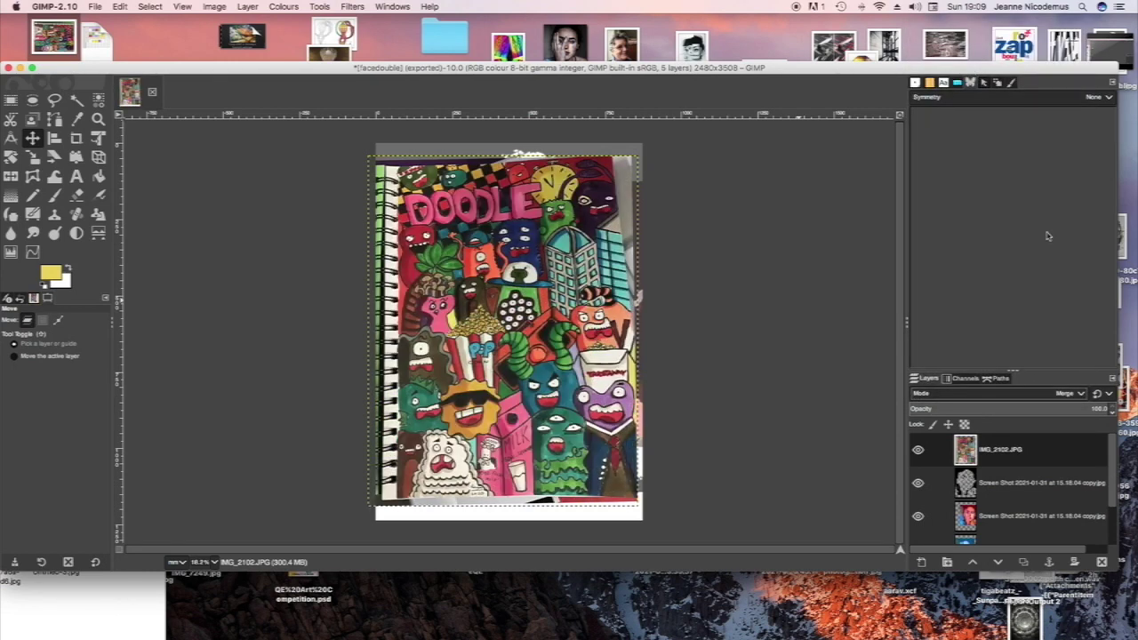
# Test opacity around 43, restore it to 100, and set the mode to HSV Saturation.
pyautogui.click(1099, 408)
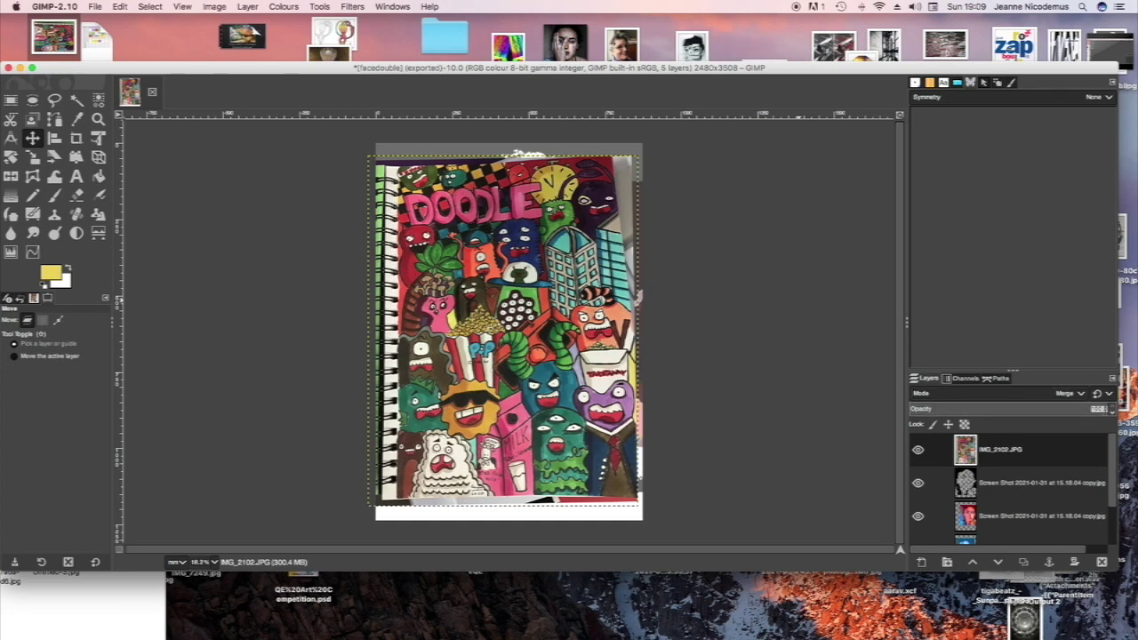
pyautogui.click(1111, 414)
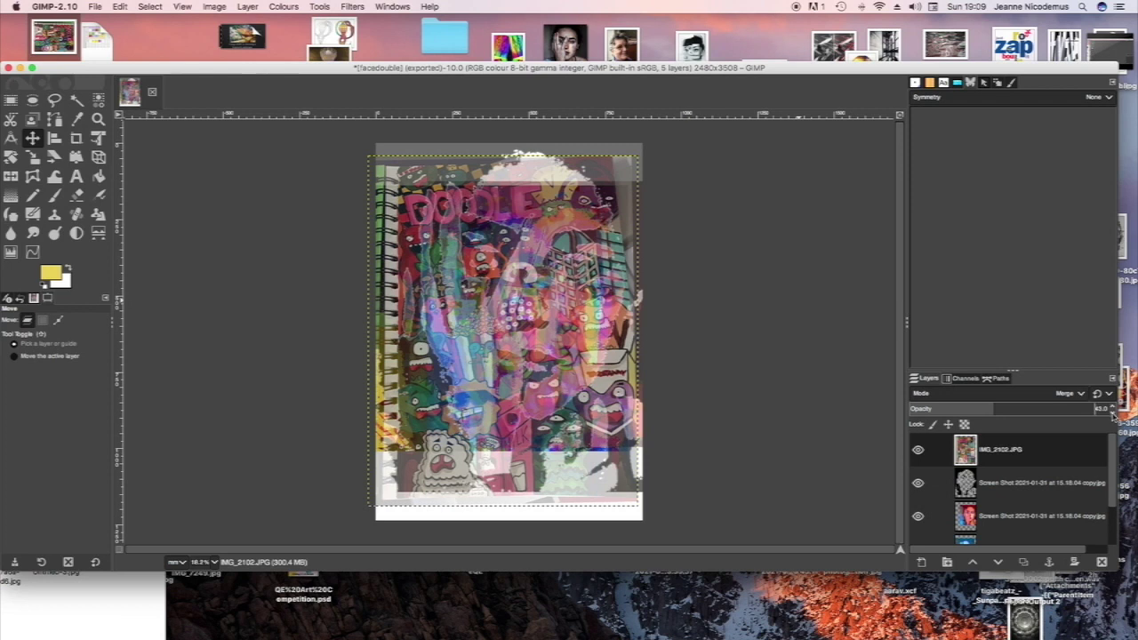
pyautogui.moveTo(1113, 414)
pyautogui.mouseDown()
pyautogui.moveTo(1044, 410)
pyautogui.moveTo(1109, 412)
pyautogui.mouseUp()
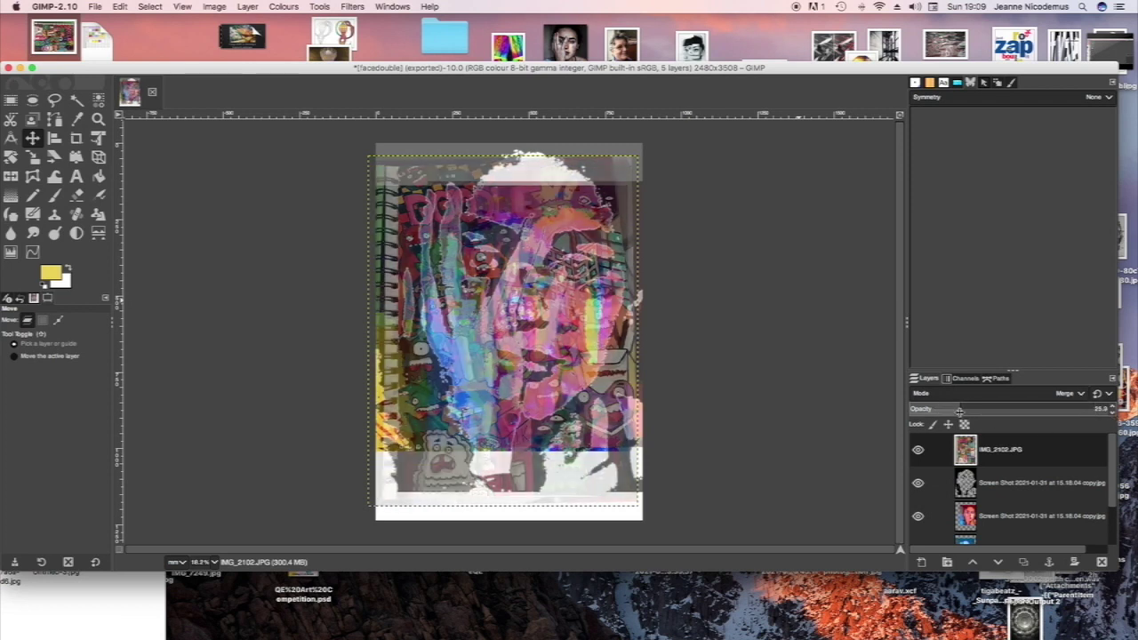
pyautogui.click(1109, 407)
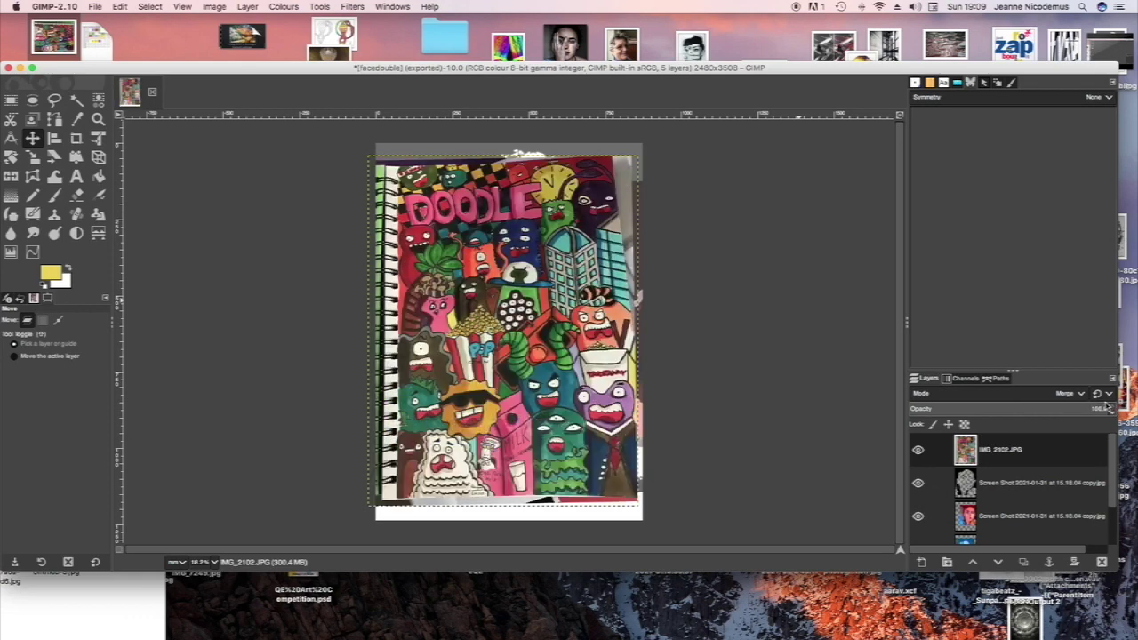
pyautogui.click(1081, 394)
pyautogui.click(1016, 384)
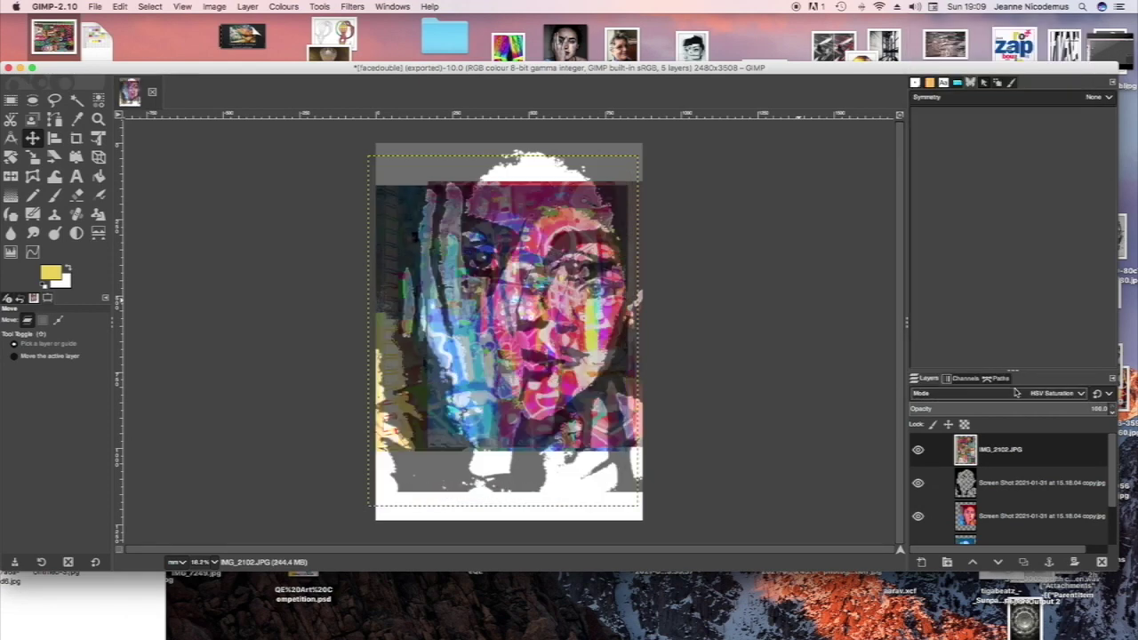